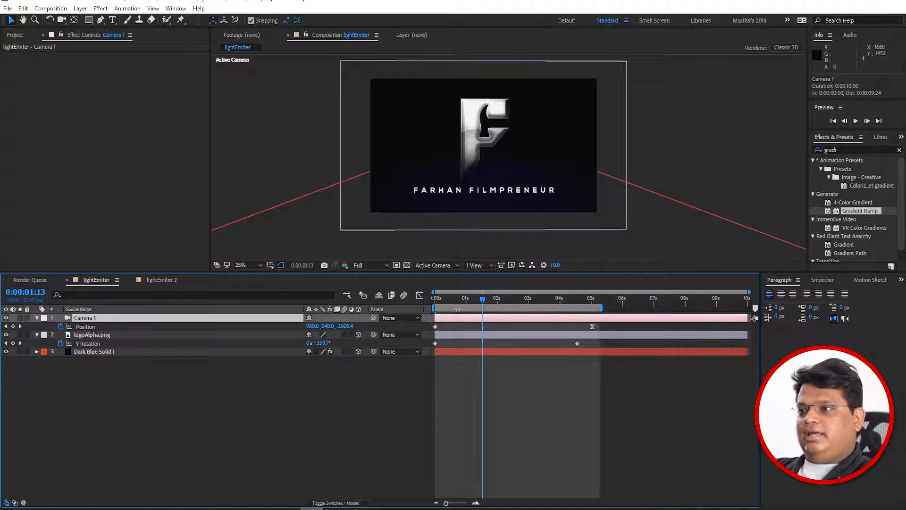
Examine the rotating logo and camera animation in two vertical views, including the scene from the top
left_click_drag(444, 297, 535, 300)
left_click(471, 269)
left_click(491, 297)
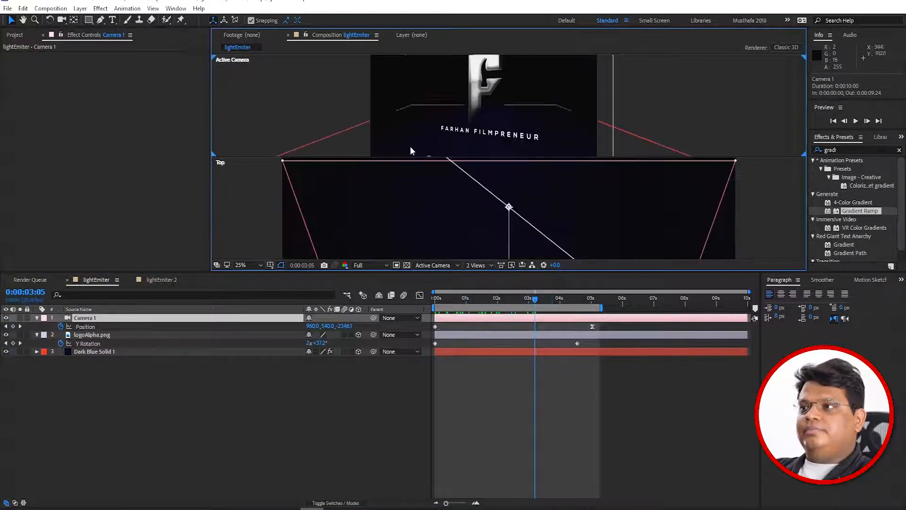
scroll(410, 146, "up", 1)
scroll(431, 187, "down", 3)
key("space")
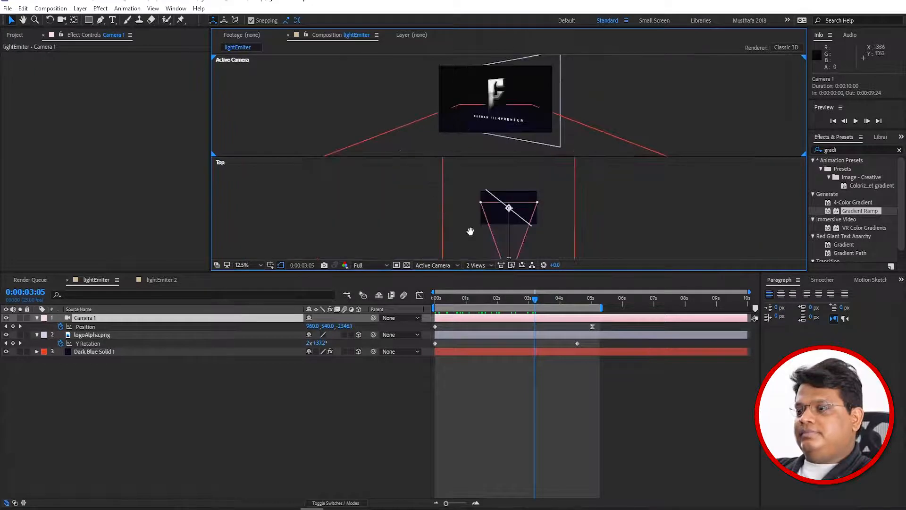
left_click_drag(470, 231, 419, 185)
scroll(456, 215, "up", 1)
key("space")
left_click_drag(447, 214, 430, 311)
key("space")
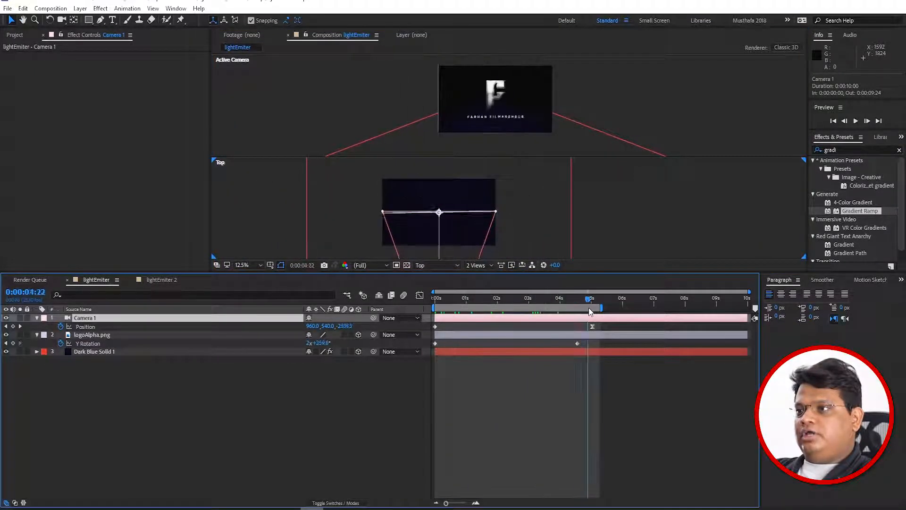
Return the composition to a single Active Camera view at 25% magnification
left_click(476, 265)
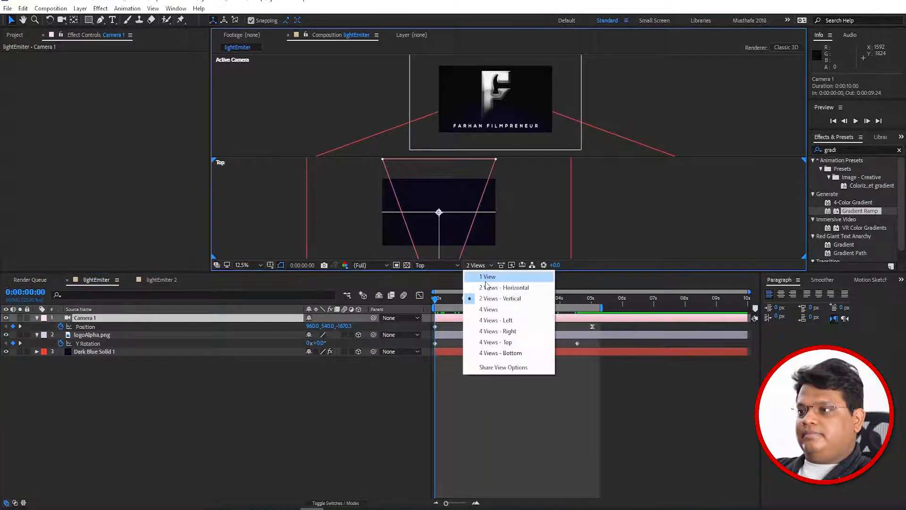
left_click(477, 280)
scroll(447, 230, "up", 1)
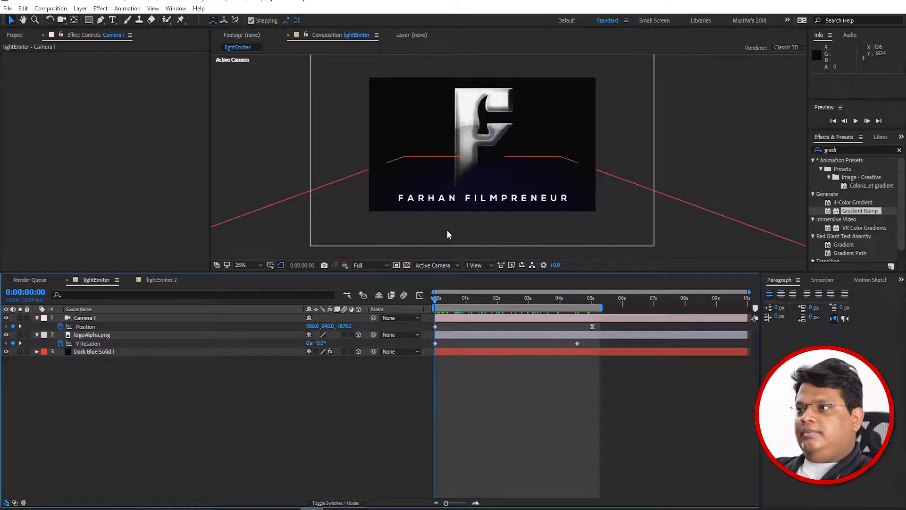
Create a comp-size solid named LightEmitter and place it directly below Camera 1 in the layer stack
right_click(494, 380)
mouse_move(552, 392)
left_click(633, 411)
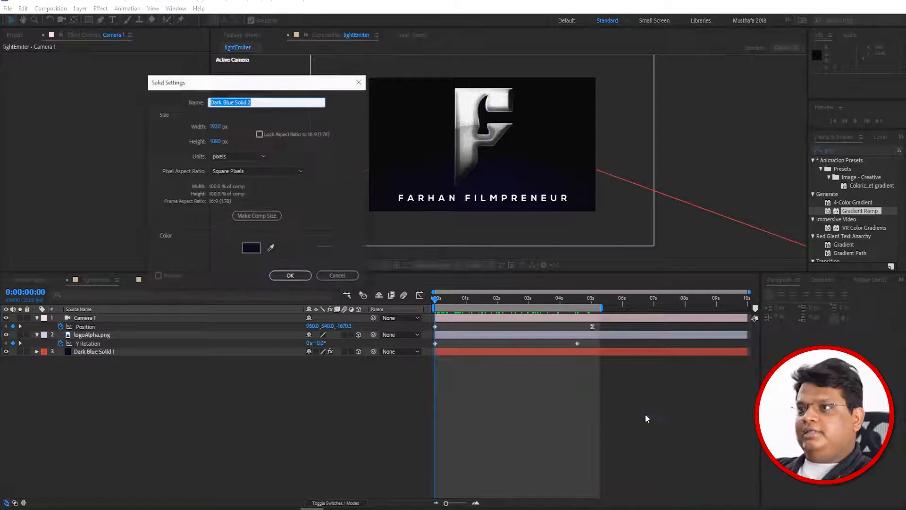
type("LightEmitter")
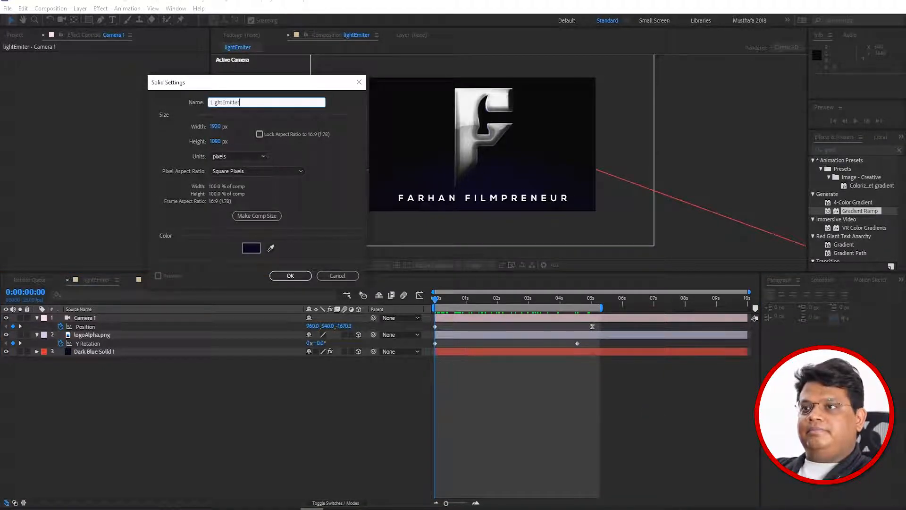
key("Return")
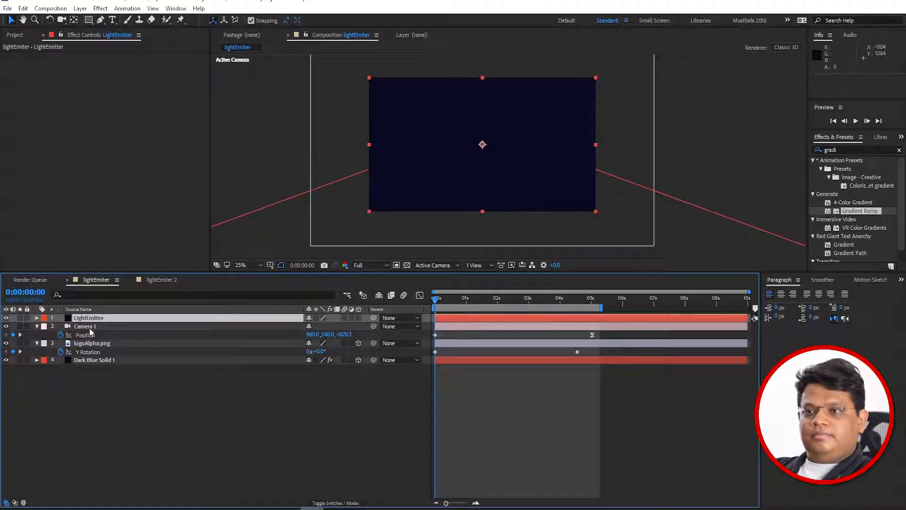
mouse_move(93, 321)
left_mouse_down()
mouse_move(94, 355)
mouse_move(93, 333)
left_mouse_up()
left_click(94, 381)
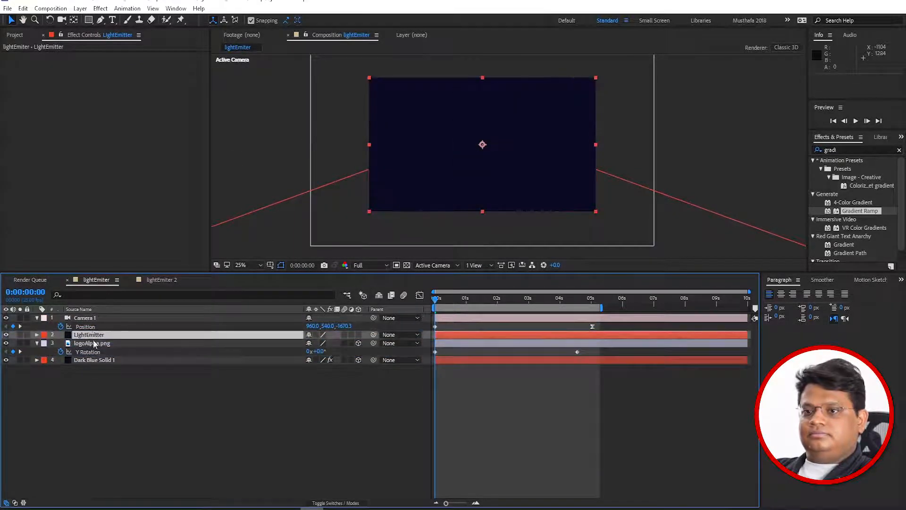
Apply the RG Trapcode Particular effect to the LightEmitter solid and preview the default particles
left_click(98, 336)
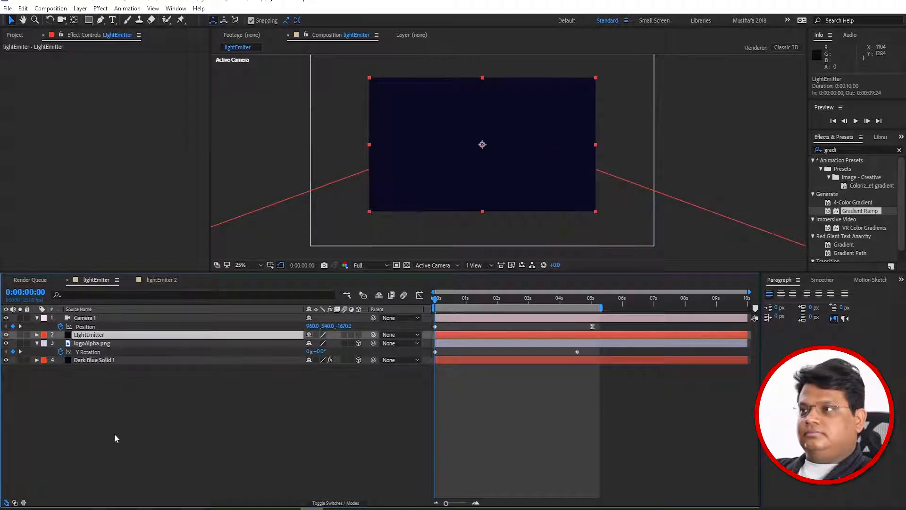
left_click(99, 9)
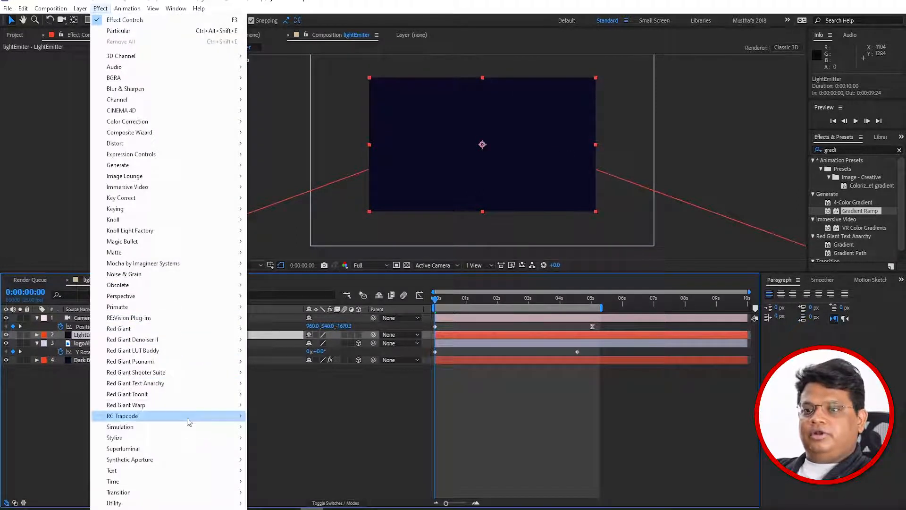
mouse_move(224, 417)
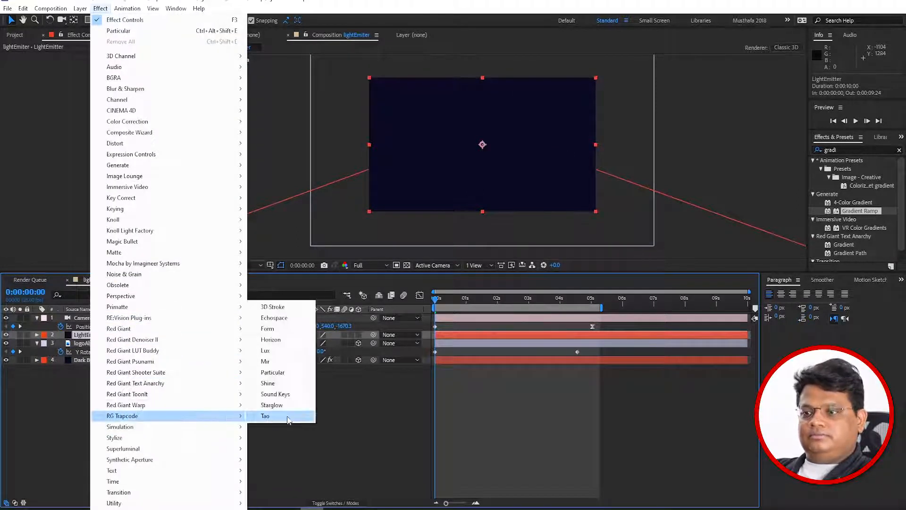
left_click(285, 372)
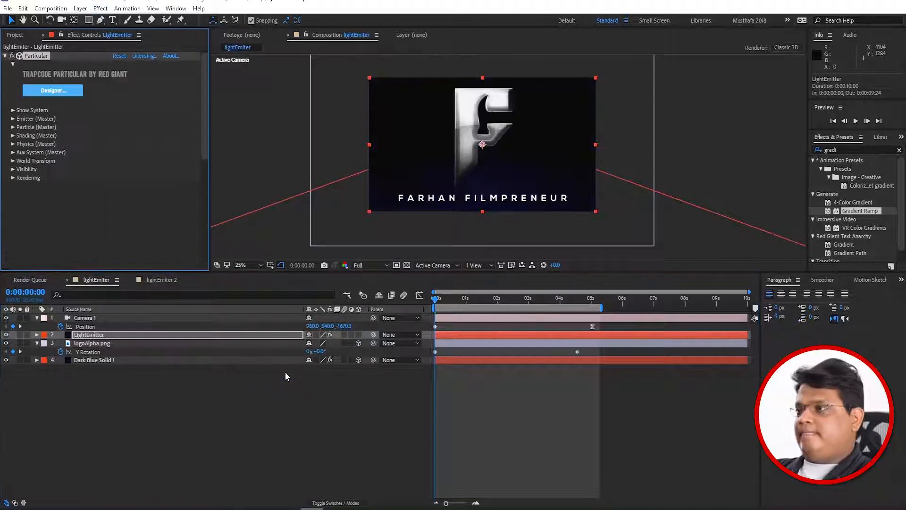
left_click_drag(442, 297, 423, 319)
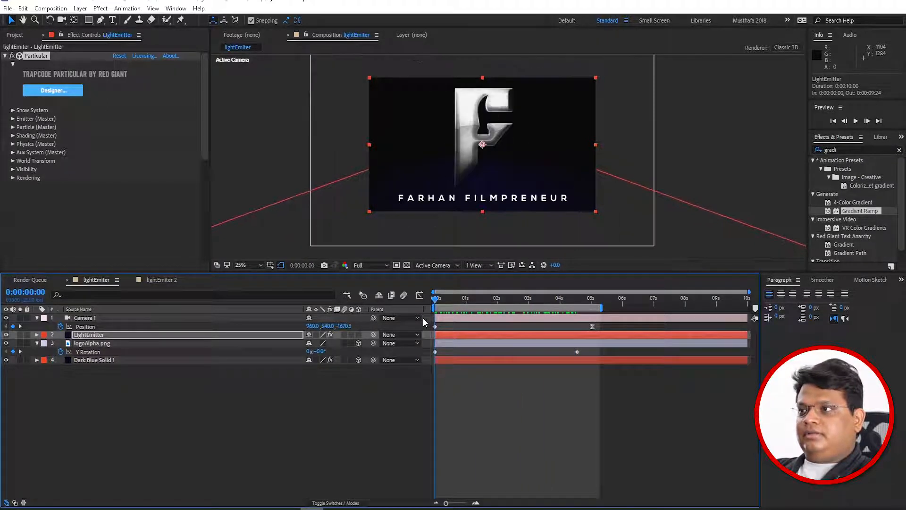
Add a Point light named Emitter to the composition
right_click(461, 387)
mouse_move(491, 395)
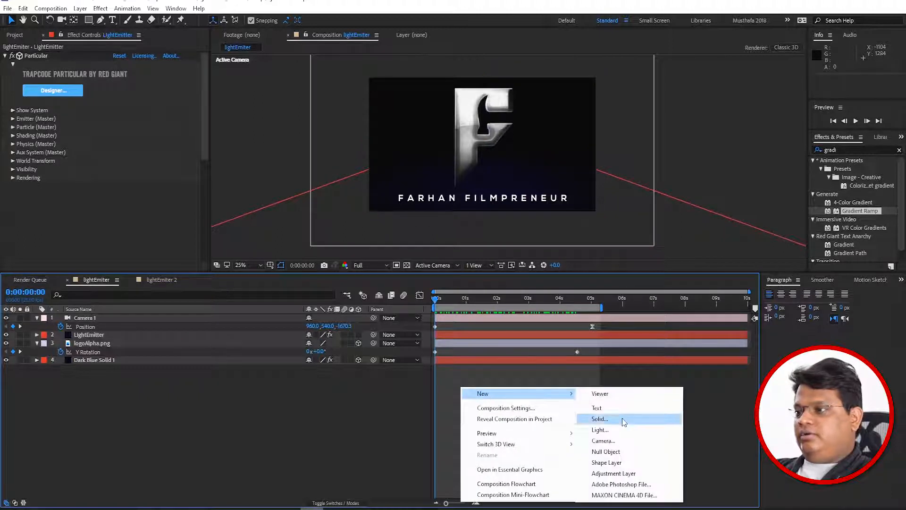
left_click(627, 431)
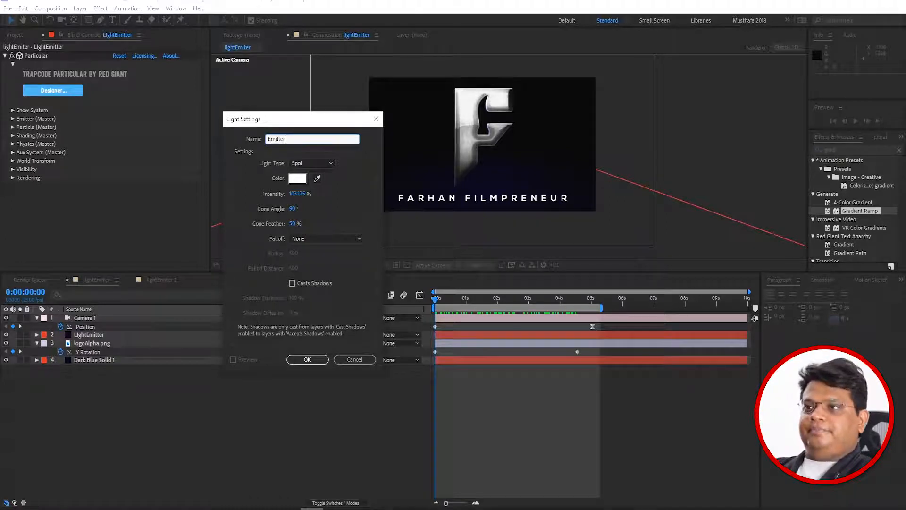
left_click(277, 149)
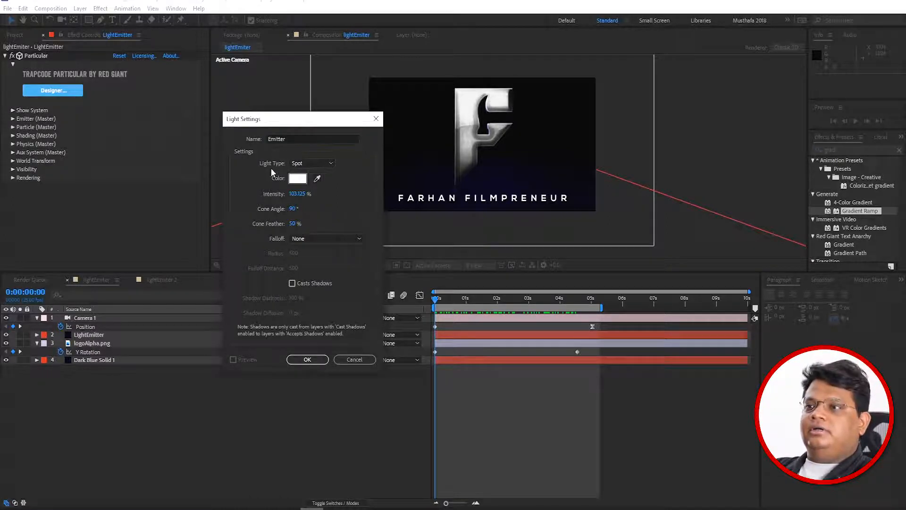
left_click(315, 169)
left_click(301, 196)
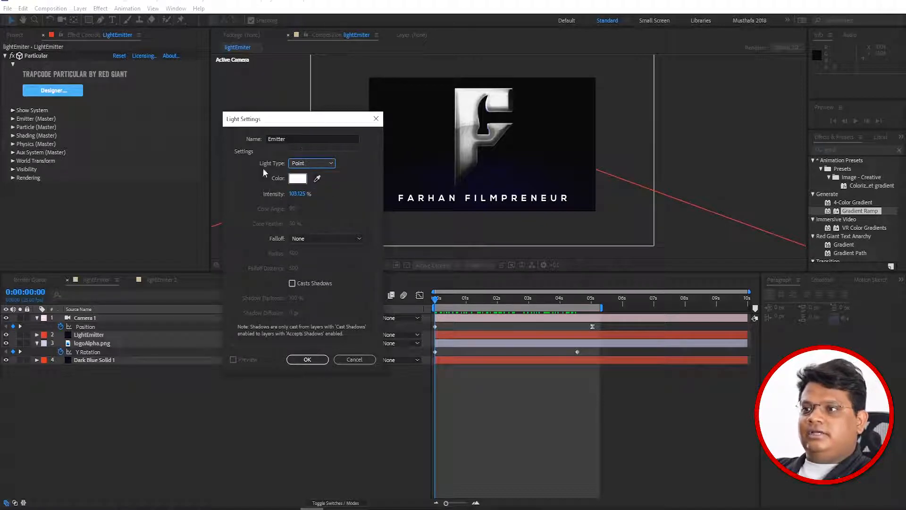
left_click_drag(301, 129, 277, 85)
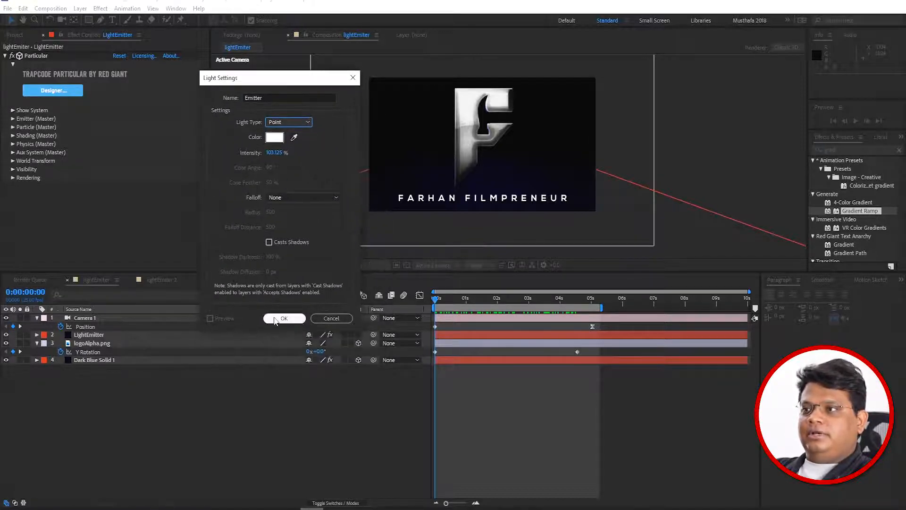
left_click(276, 320)
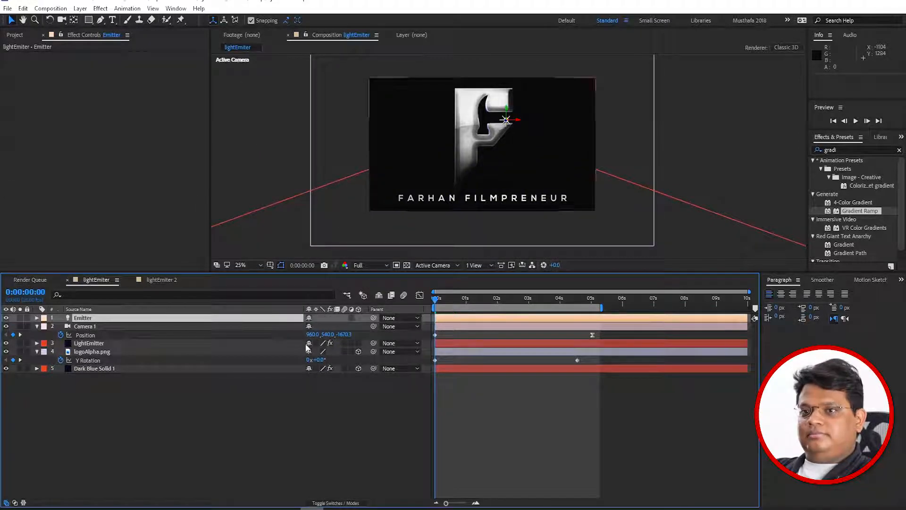
Place the Emitter light between the LightEmitter and logoAlpha.png layers and preview the animation
left_click_drag(91, 321, 80, 367)
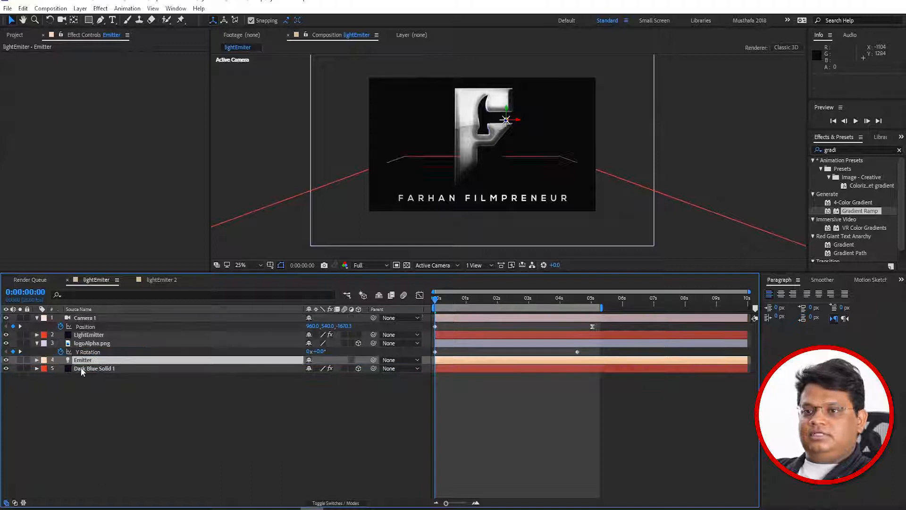
key("ctrl+bracketright")
left_click_drag(437, 299, 391, 309)
Set Particular's emitter type on LightEmitter to Light(s), accept the light name Emitter, and preview the particles
left_click(85, 335)
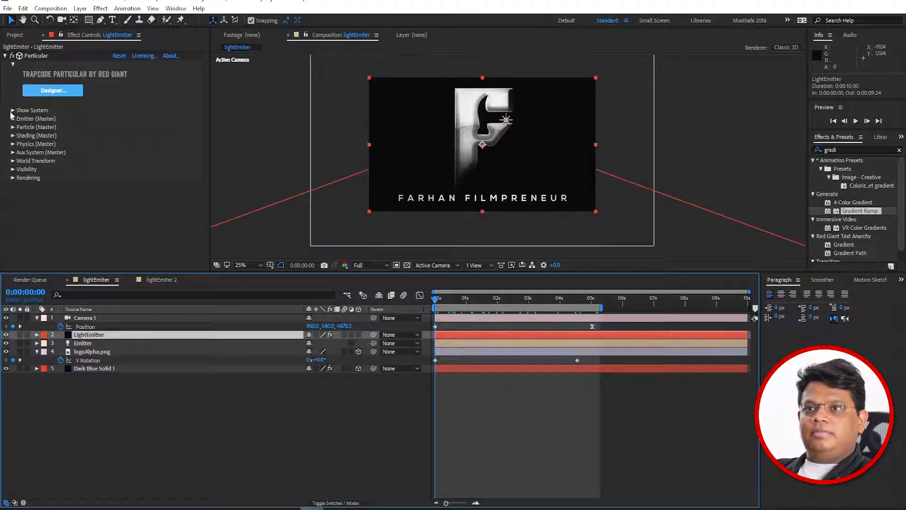
left_click(13, 119)
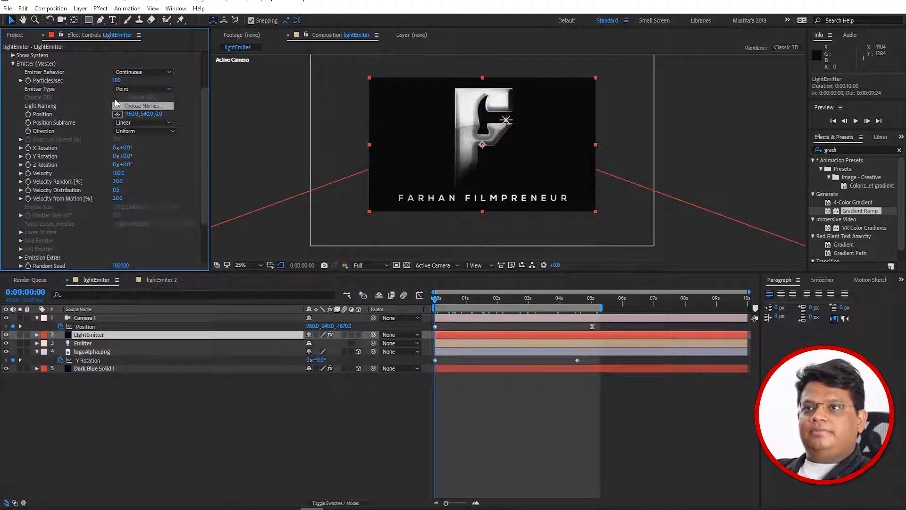
left_click(135, 89)
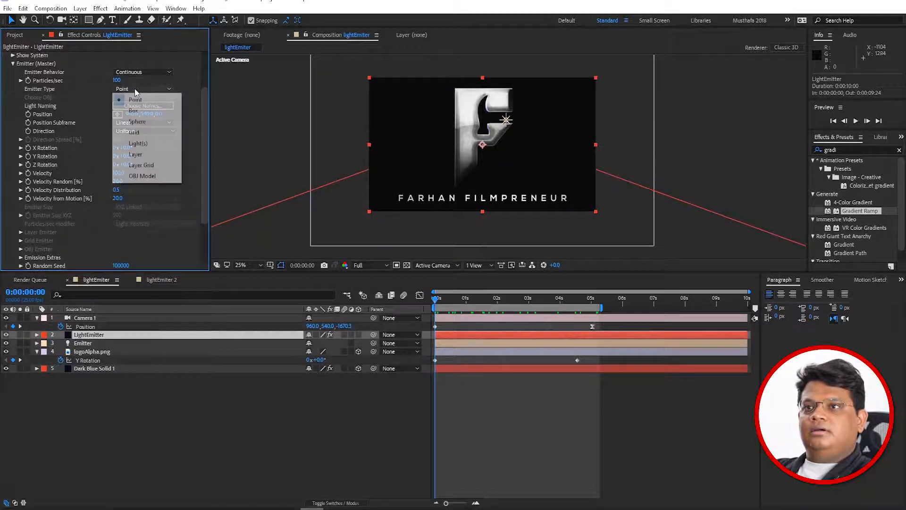
left_click(146, 144)
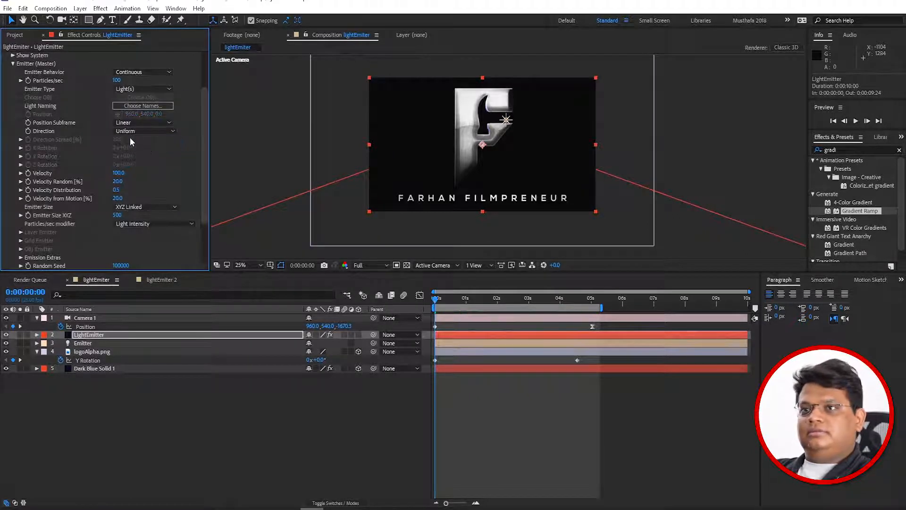
left_click(147, 112)
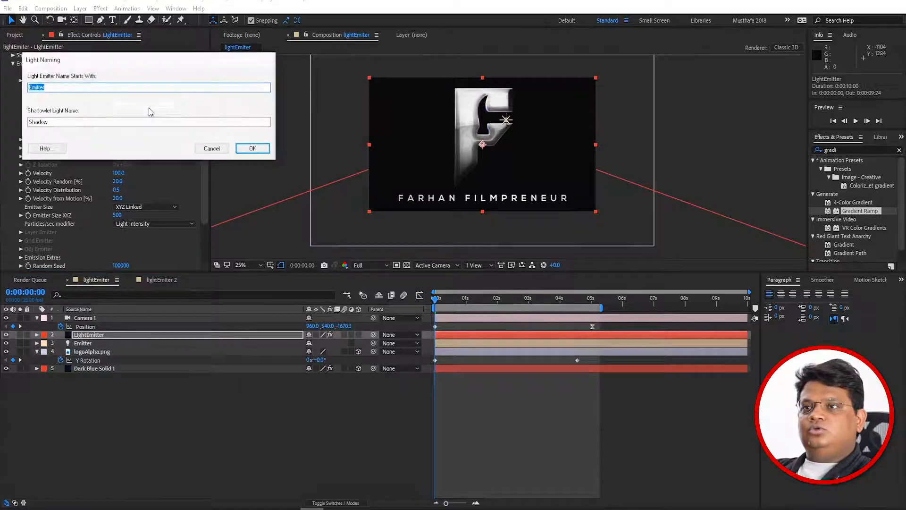
left_click(250, 149)
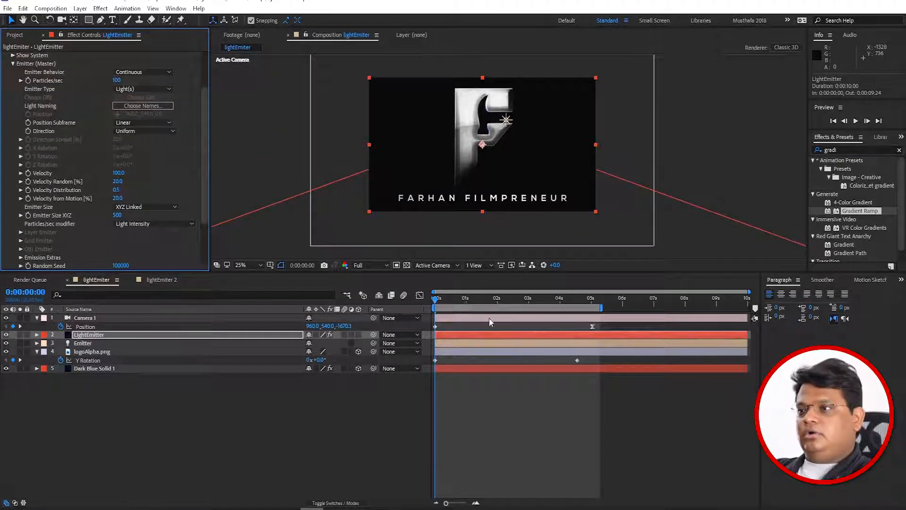
mouse_move(436, 303)
left_mouse_down()
mouse_move(590, 296)
mouse_move(424, 311)
left_mouse_up()
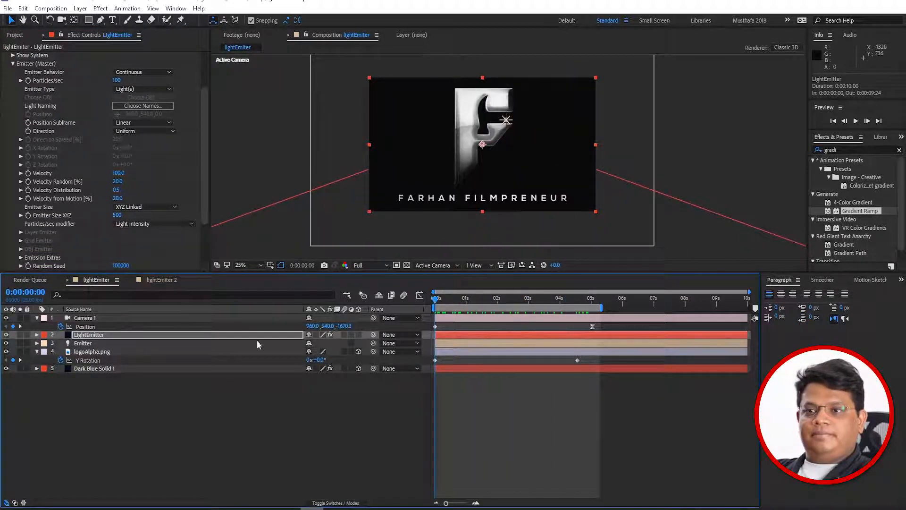
In Particular's Designer, sample the Falling Lights and Ethereal Plane presets, then apply the Rose Spheres preset and preview it
scroll(54, 134, "up", 3)
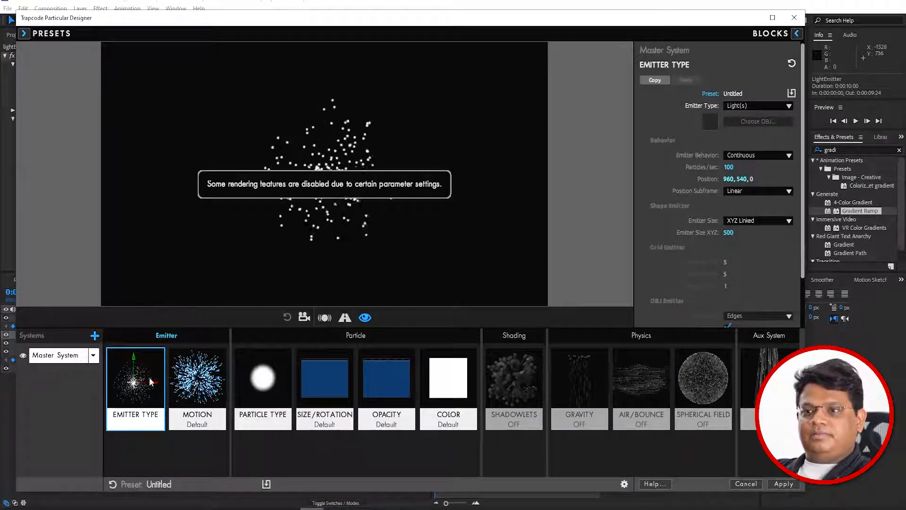
left_click(24, 33)
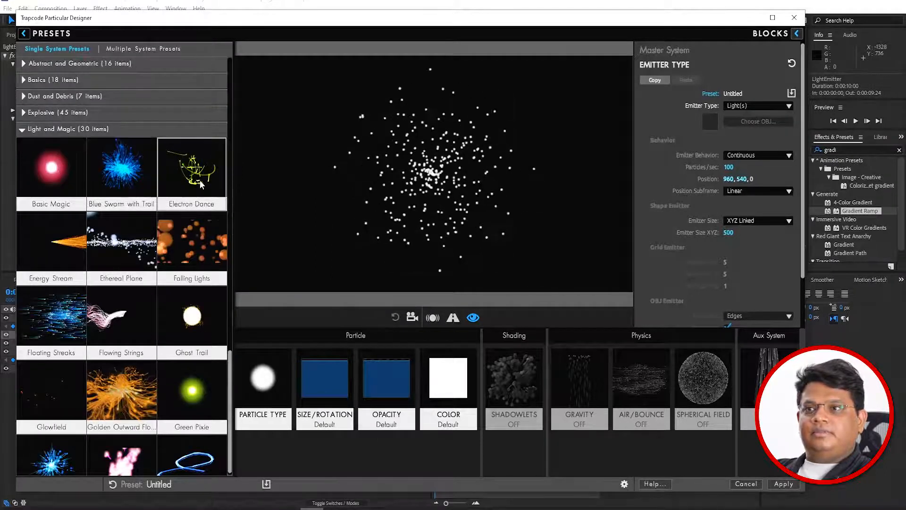
left_click(186, 232)
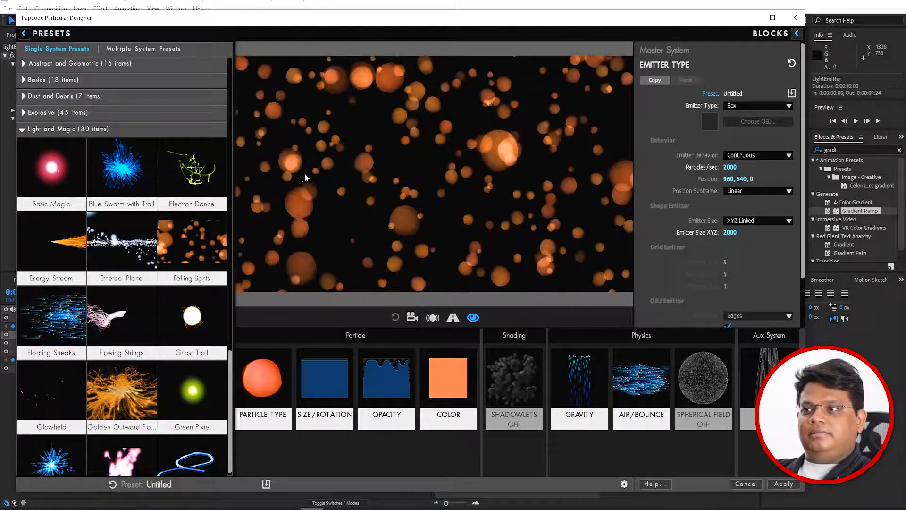
left_click(130, 253)
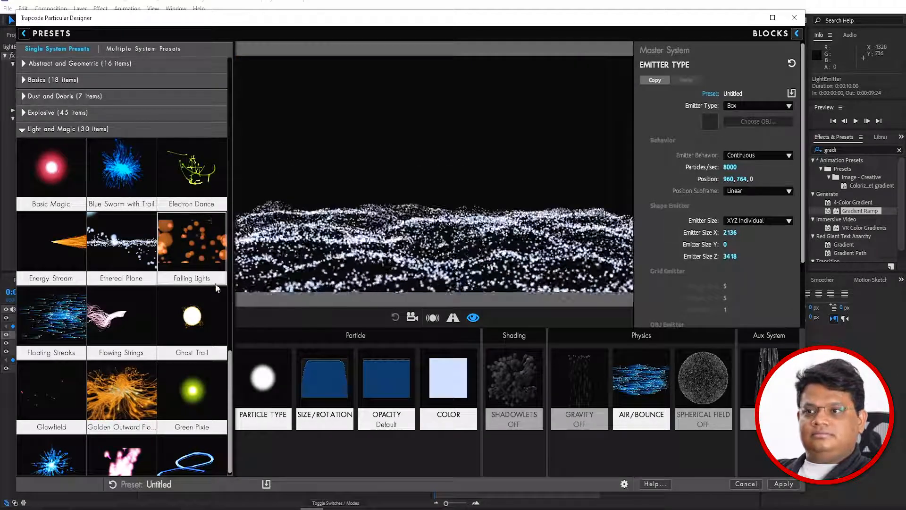
mouse_move(326, 202)
left_mouse_down()
mouse_move(535, 171)
mouse_move(484, 121)
mouse_move(345, 208)
mouse_move(372, 108)
mouse_move(443, 161)
mouse_move(386, 274)
left_mouse_up()
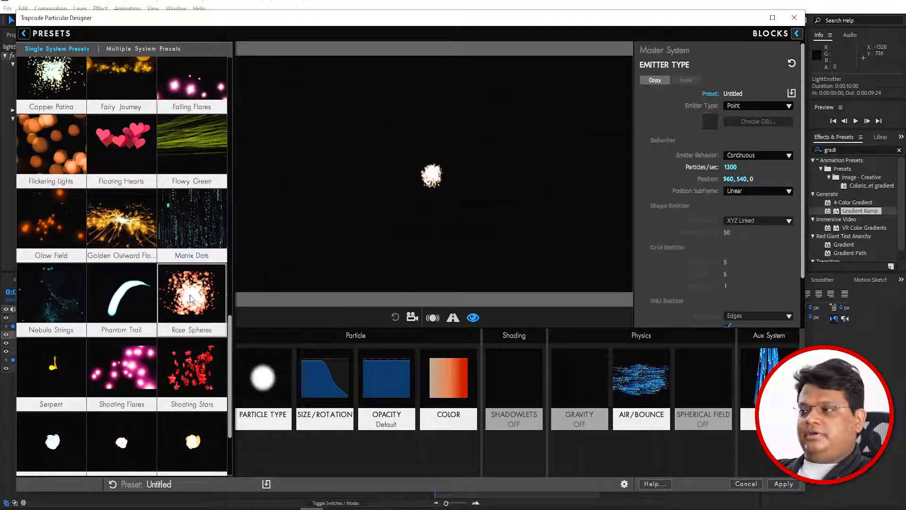
left_click(777, 485)
left_click_drag(529, 303, 394, 335)
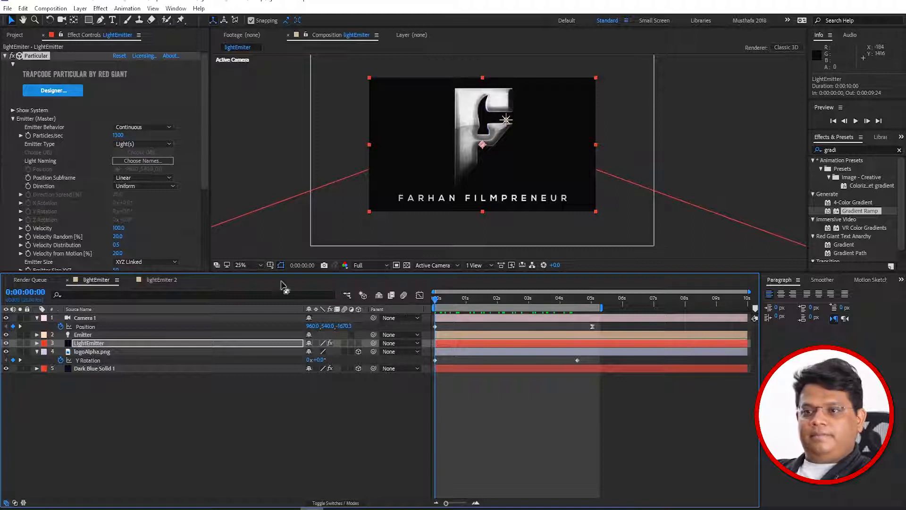
Parent the Emitter light to logoAlpha.png, scrub the animation, and inspect the light at the logo's centre
left_click(98, 334)
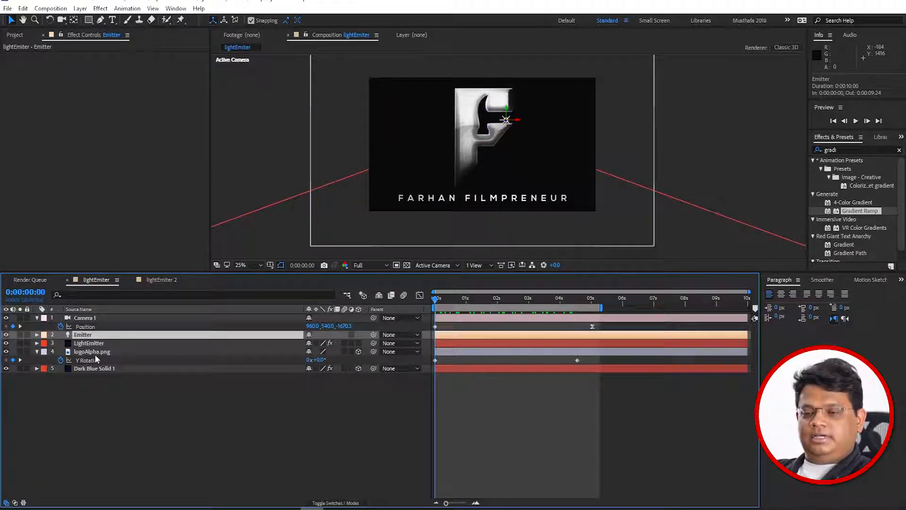
left_click_drag(372, 335, 97, 352)
left_click_drag(444, 300, 384, 319)
left_click(99, 415)
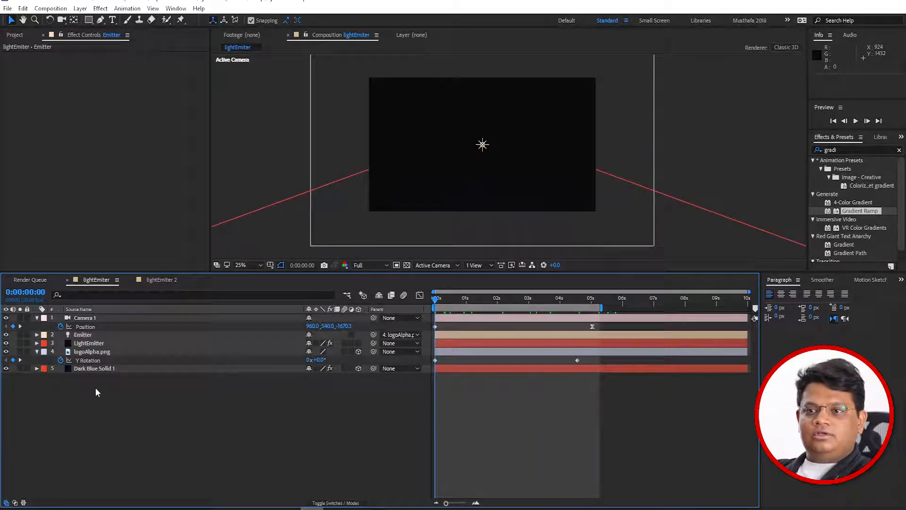
left_click(87, 335)
scroll(434, 137, "up", 2)
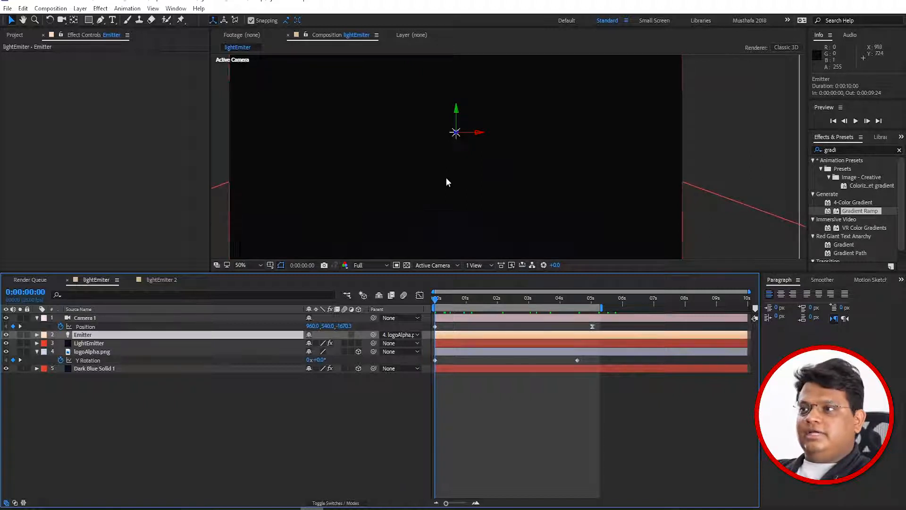
scroll(446, 183, "down", 2)
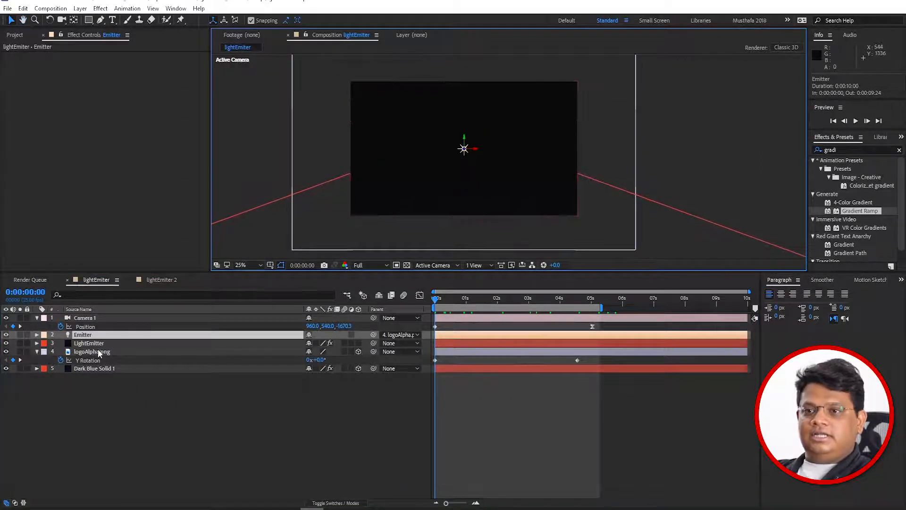
Add a Spot light to the composition, place it at the logo's upper right, and scrub through the animation
right_click(478, 403)
mouse_move(527, 290)
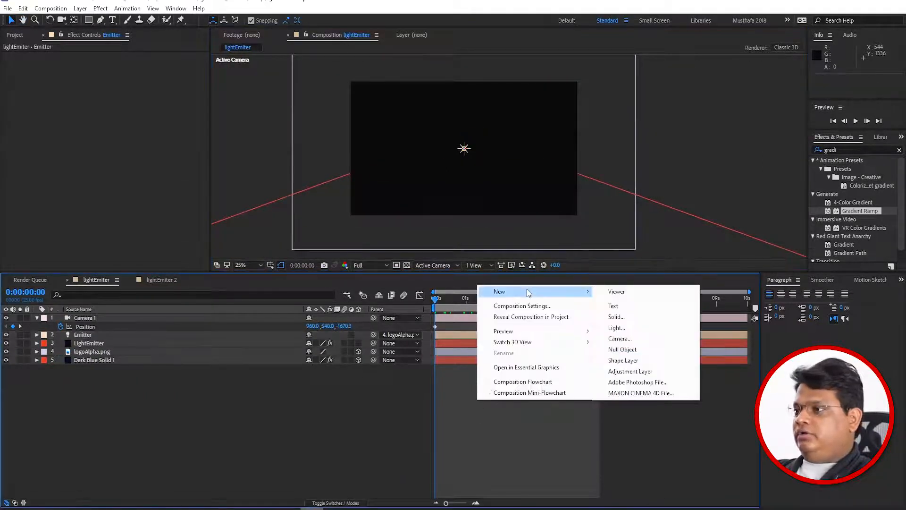
left_click(655, 327)
left_click(288, 122)
left_click(291, 146)
left_click(284, 319)
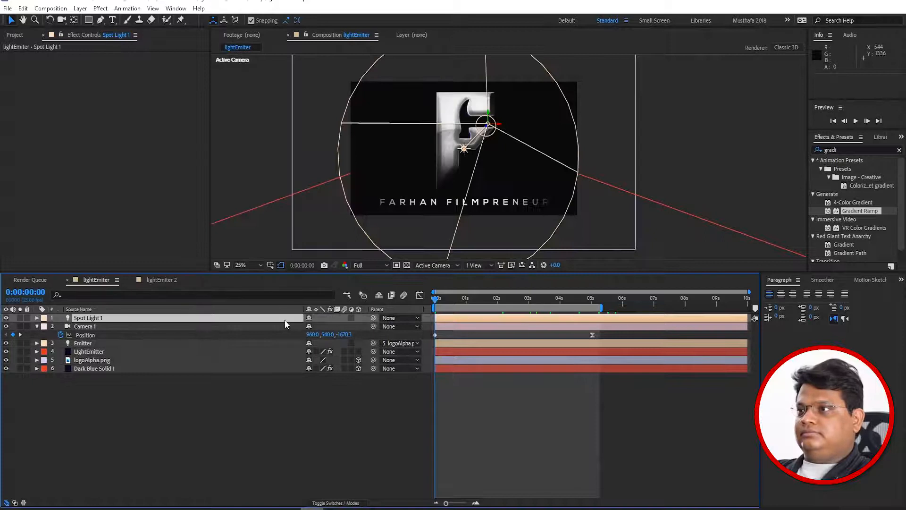
left_click_drag(488, 127, 507, 107)
left_click(145, 386)
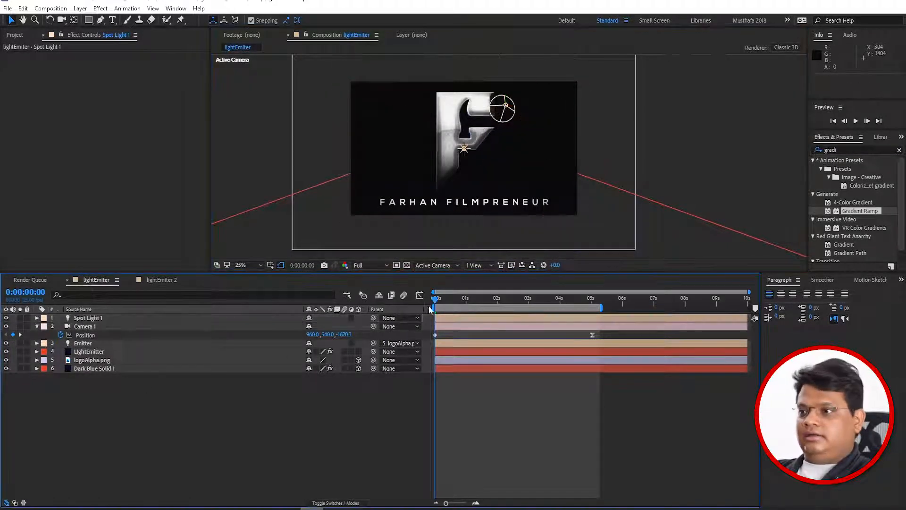
left_click_drag(448, 298, 392, 307)
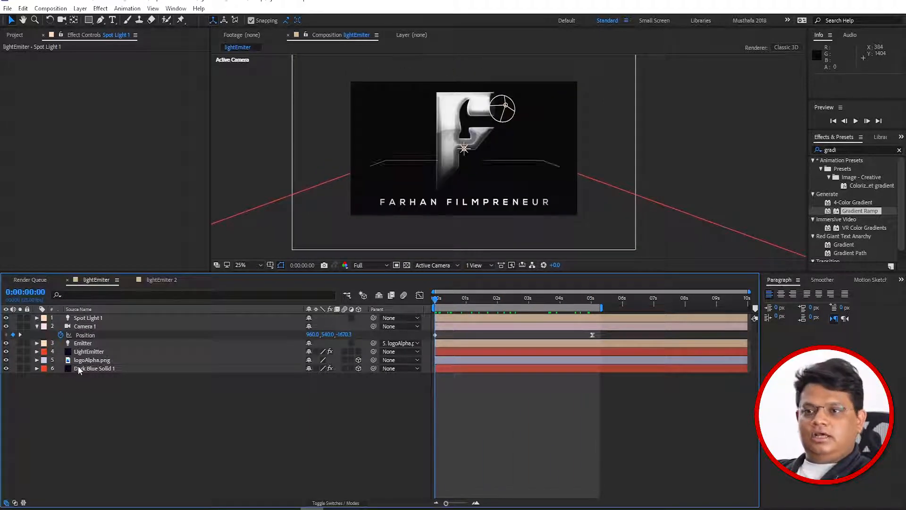
Keyframe the Emitter light's Position at 0:00:00:00 and move the light to the logo's lower end, about 808, 804, 0
left_click(82, 344)
key("p")
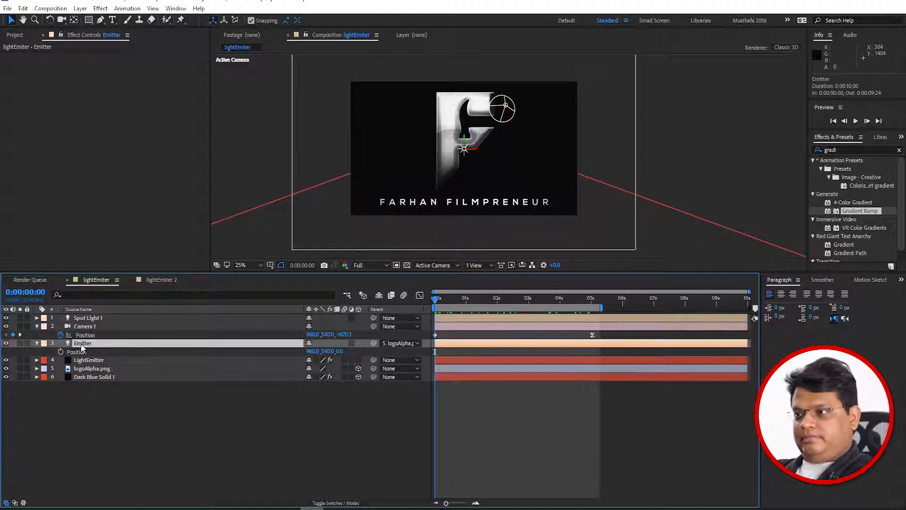
left_click(60, 352)
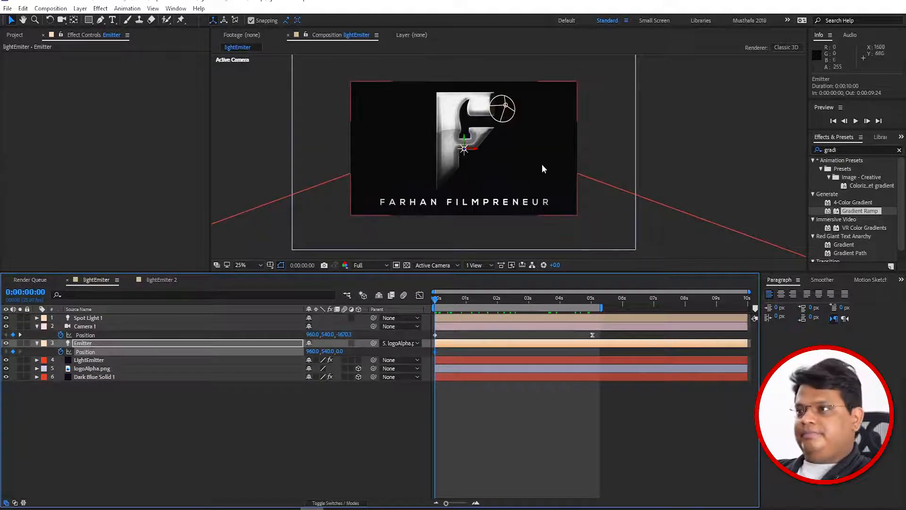
left_click_drag(466, 140, 464, 162)
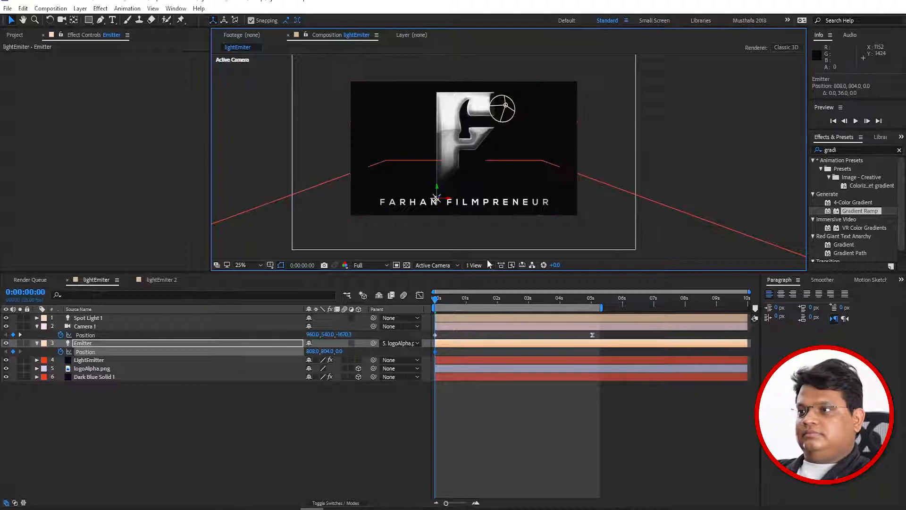
At 0:00:04:01, raise the Emitter light above the logo to about 808, -100, 0, and preview the animation from the start
left_click_drag(460, 298, 560, 306)
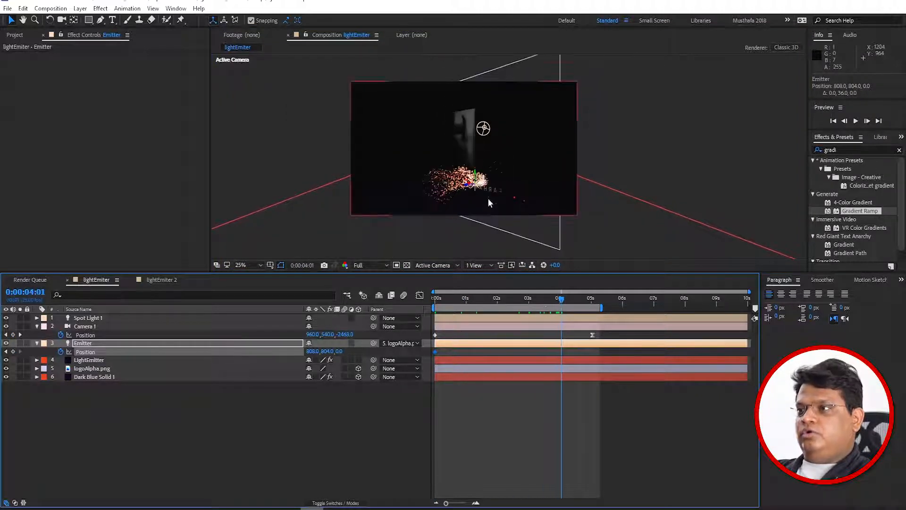
left_click_drag(474, 176, 479, 63)
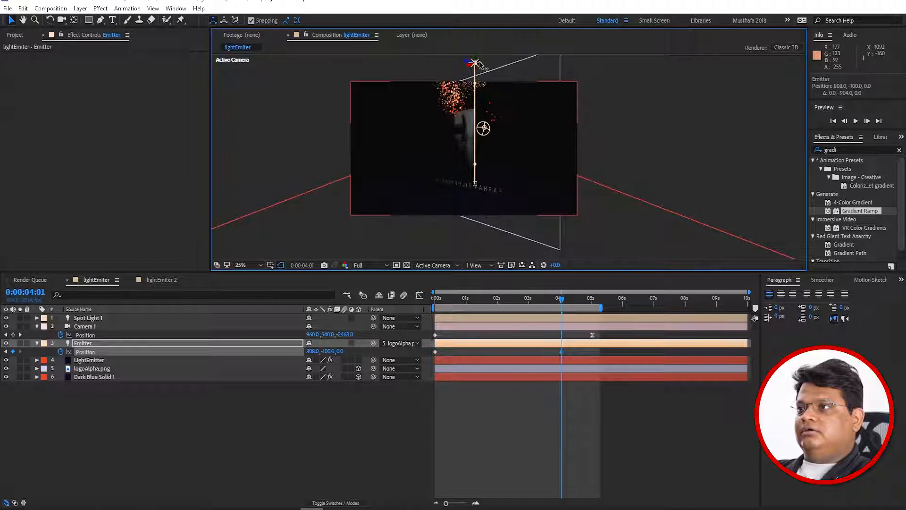
left_click_drag(561, 298, 388, 321)
left_click(473, 420)
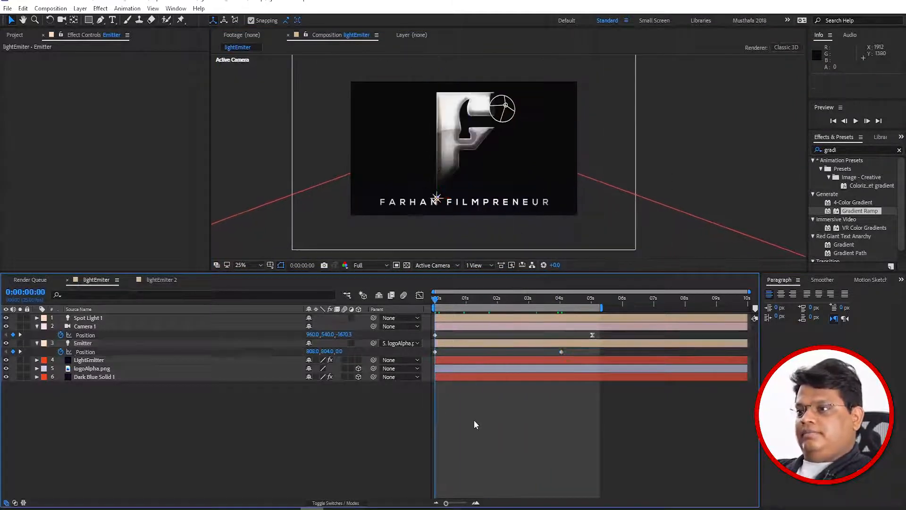
key("space")
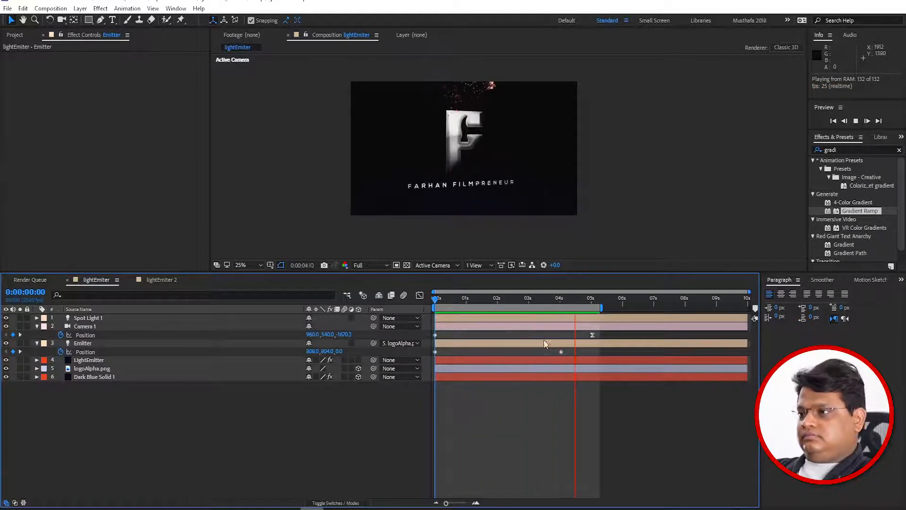
left_click_drag(564, 298, 522, 313)
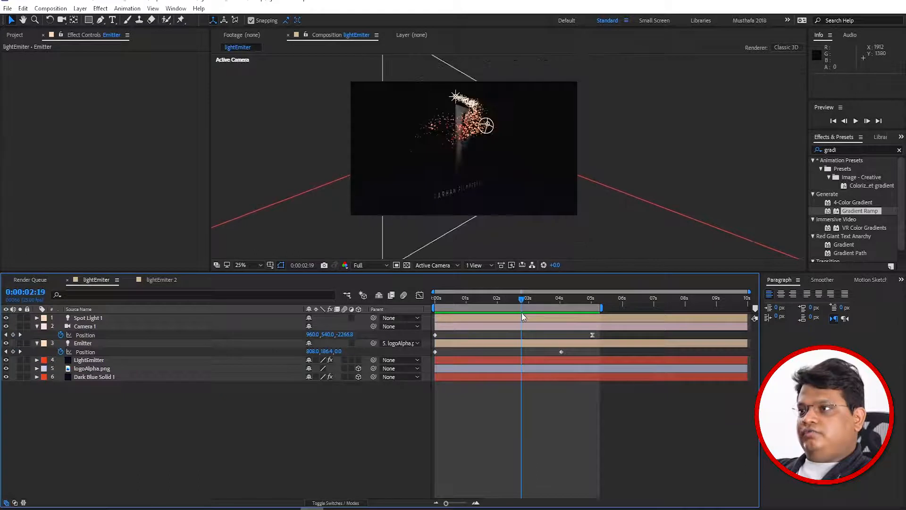
left_click_drag(597, 336, 576, 342)
key("ctrl+z")
At 0:00:02:02, show two views and move the Emitter light along Z in the Top view to about 233.6
left_click_drag(521, 307, 500, 305)
left_click(519, 403)
left_click(446, 346)
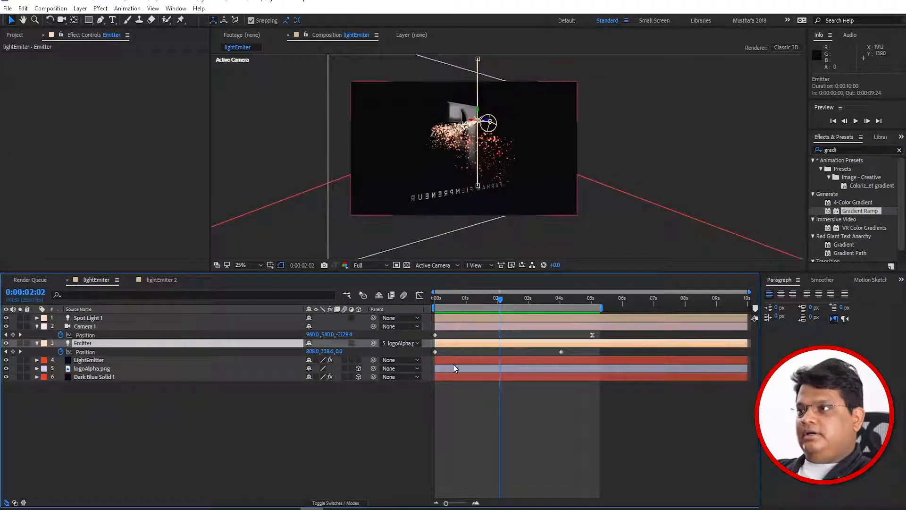
left_click(474, 265)
left_click(479, 288)
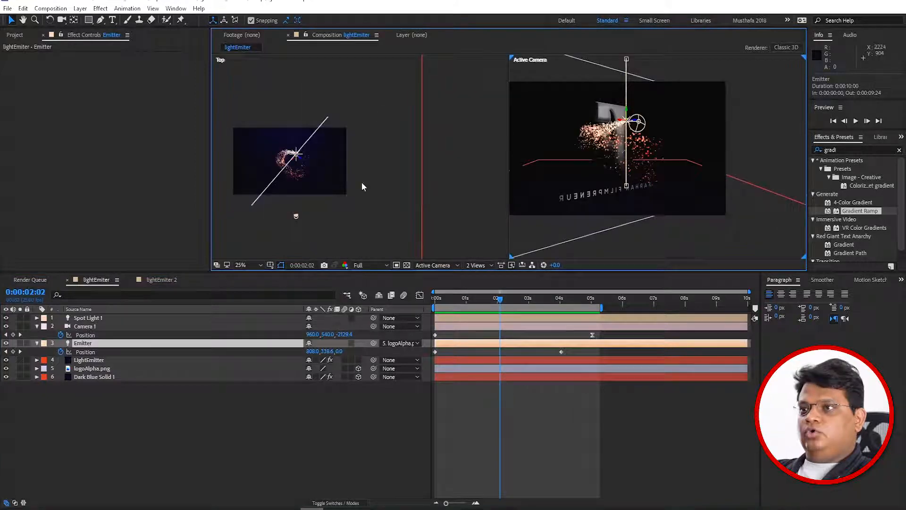
left_click(268, 151)
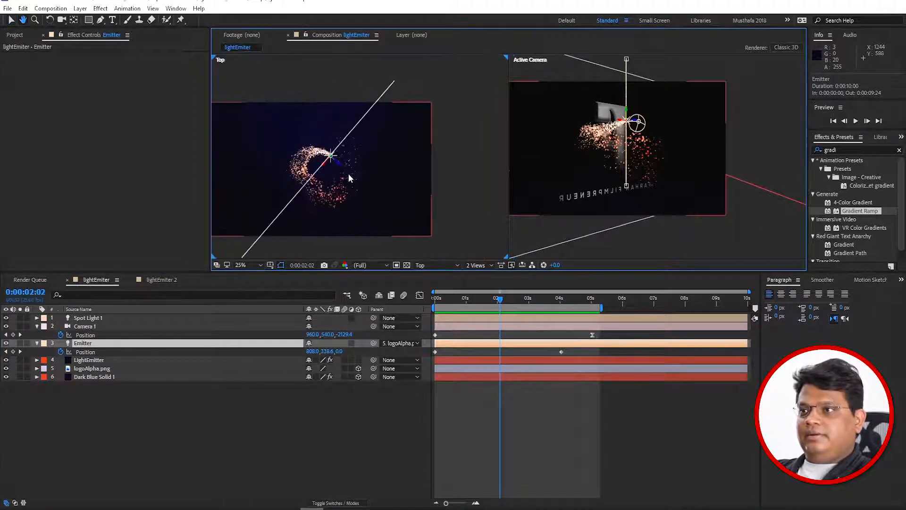
left_click_drag(337, 163, 373, 177)
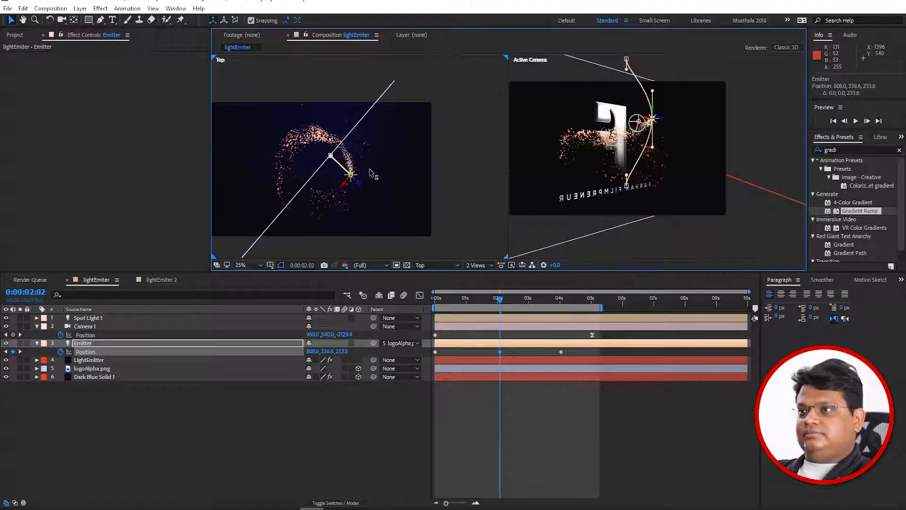
Return to a single view and preview the Emitter's curved motion from the start
left_click(478, 264)
left_click(484, 277)
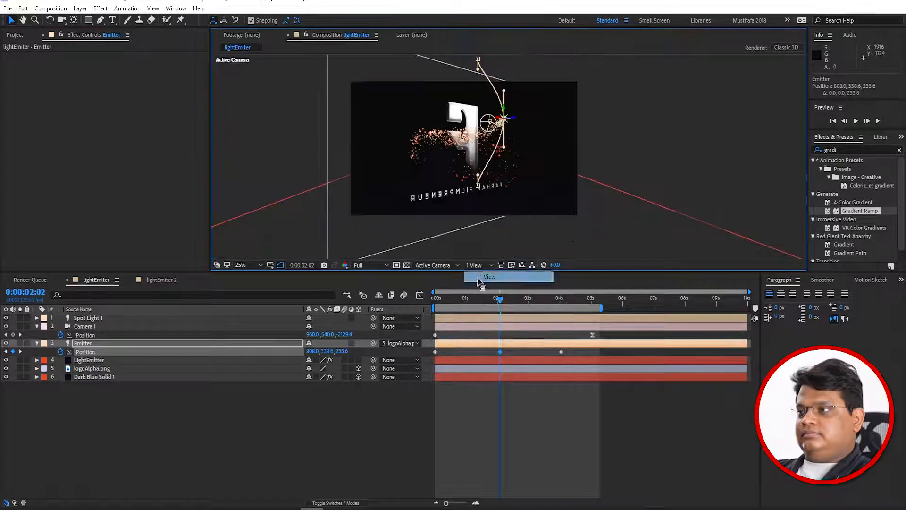
left_click(548, 454)
key("Home")
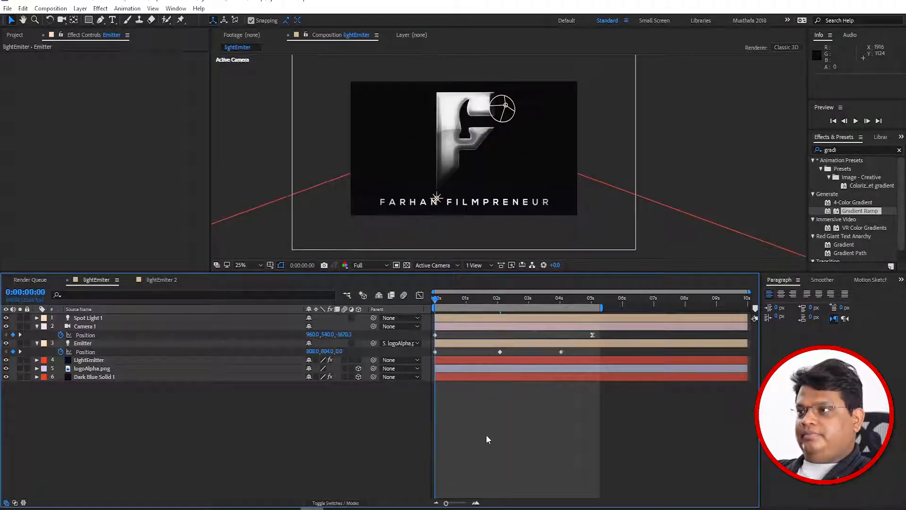
key("space")
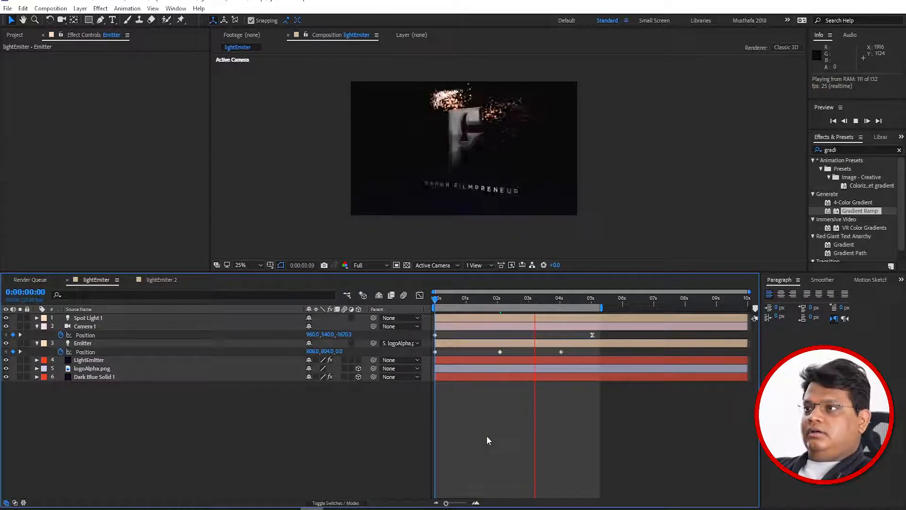
Inspect the particles around the logo at 0:00:00:24, and set LightEmitter's Particular Obscuration Layer to logoAlpha.png
left_click(465, 300)
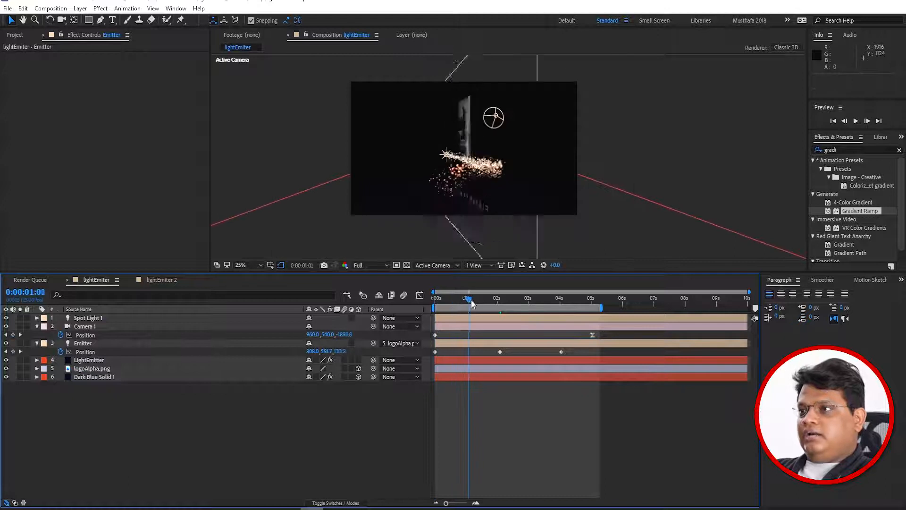
left_click_drag(464, 302, 465, 300)
scroll(446, 178, "up", 2)
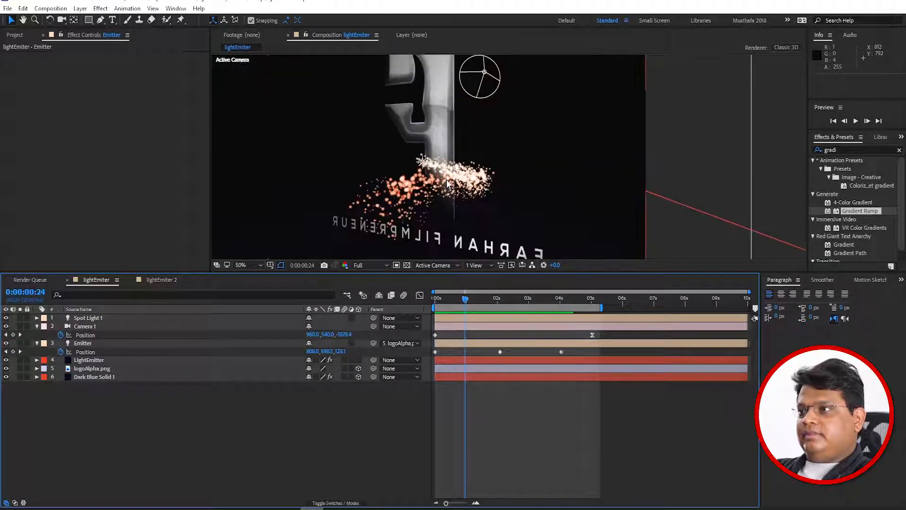
scroll(434, 163, "up", 2)
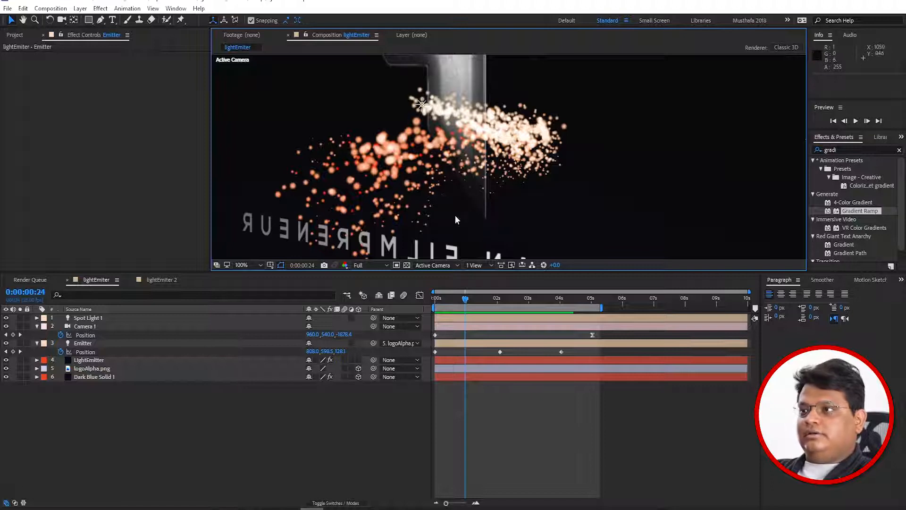
left_click(88, 360)
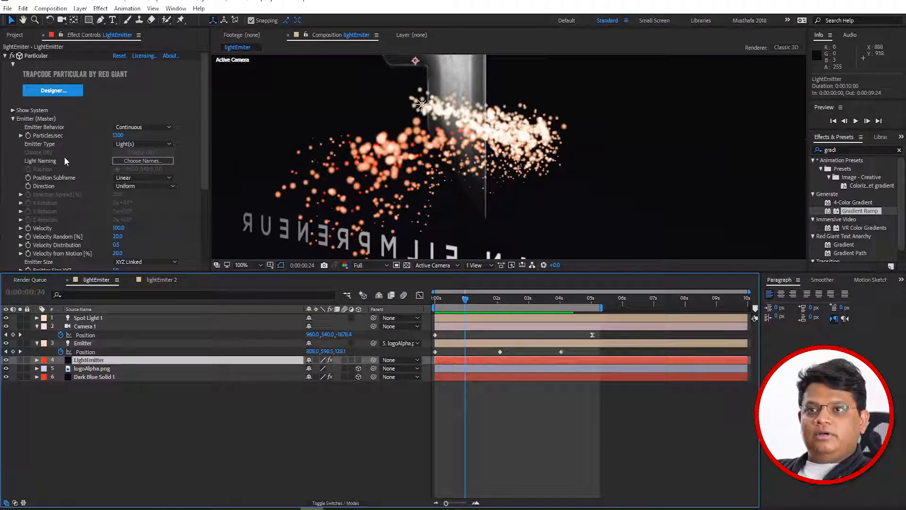
scroll(64, 154, "down", 5)
left_click(13, 257)
scroll(90, 194, "down", 4)
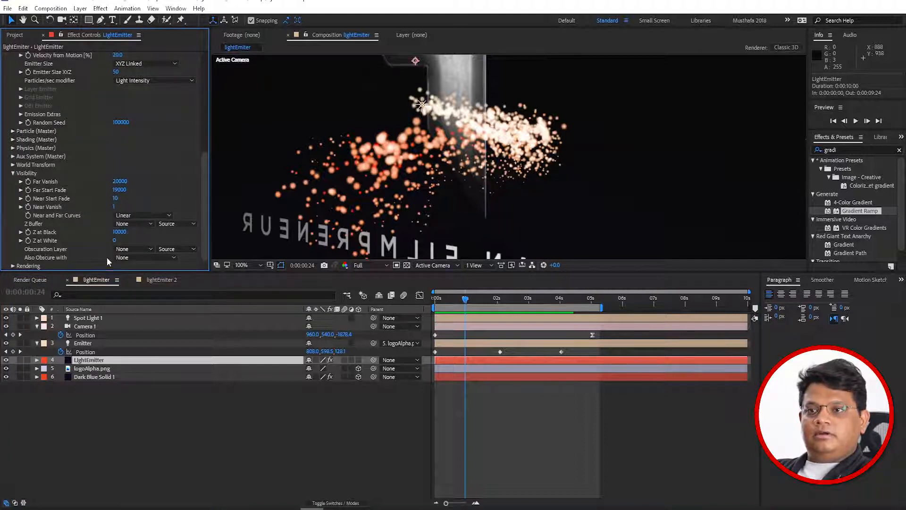
left_click(126, 250)
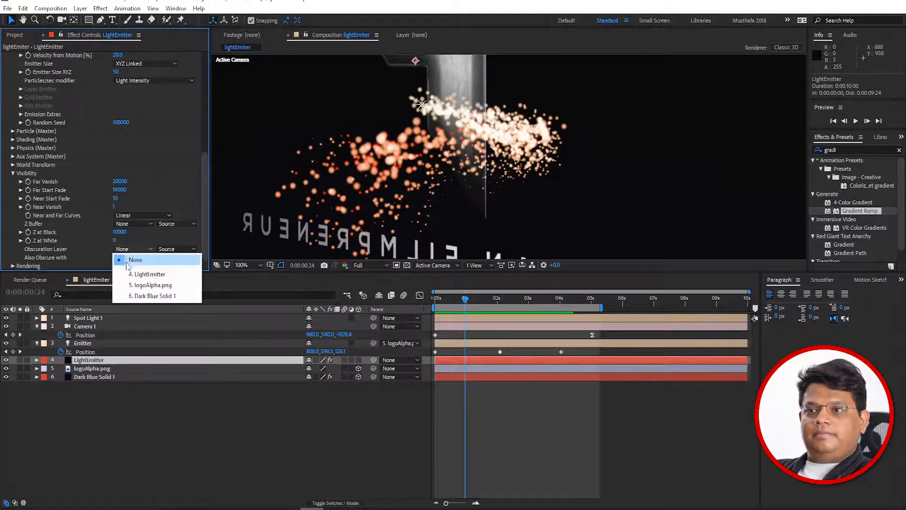
left_click(171, 286)
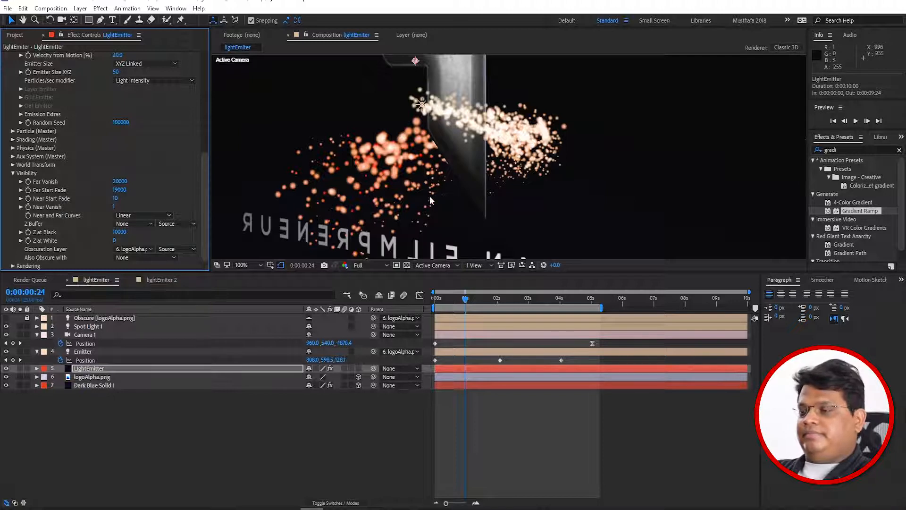
Try the Auto preview resolution, restore it to Full, and preview the particles passing behind the logo
scroll(430, 196, "down", 4)
left_click(366, 265)
left_click(372, 278)
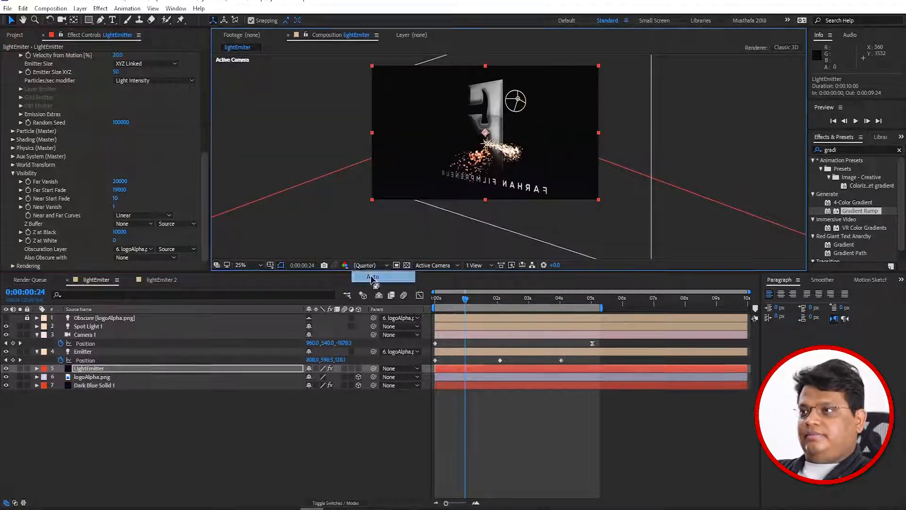
key("space")
scroll(444, 165, "up", 2)
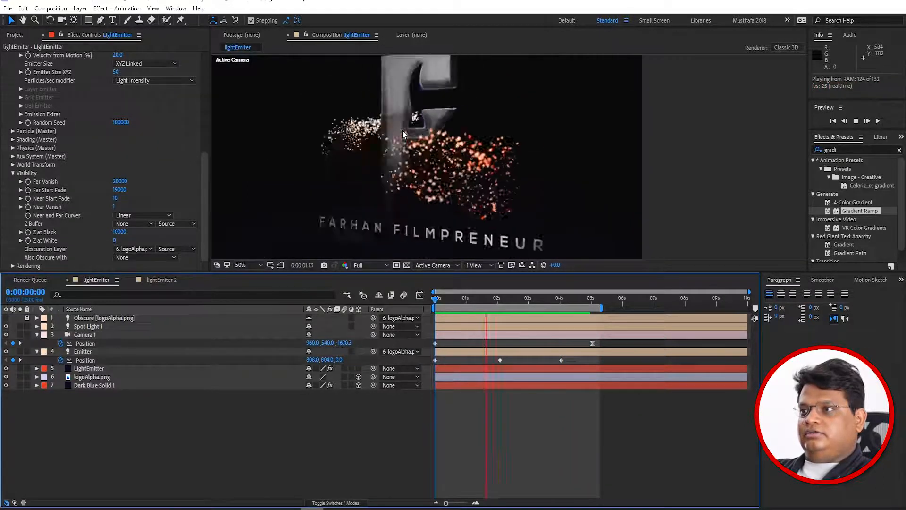
scroll(462, 177, "down", 2)
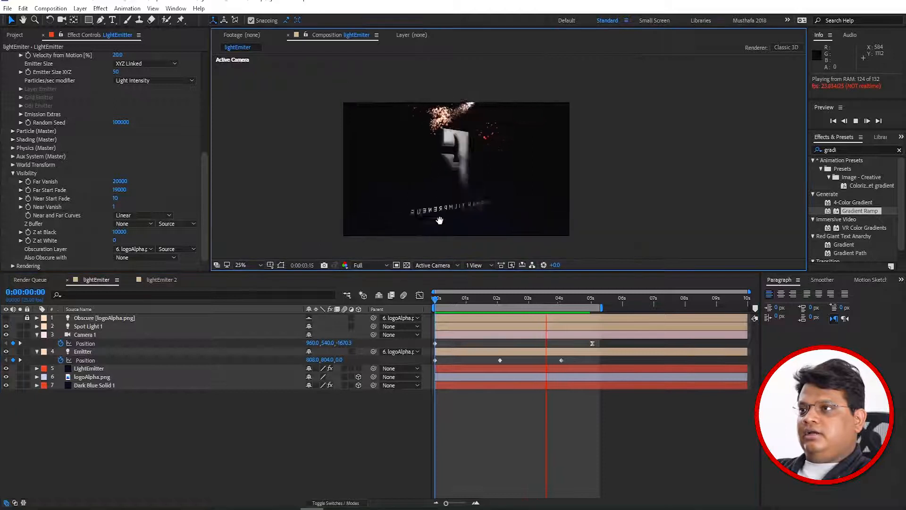
At 0:00:01:07, set the Emitter light's Intensity to 300% and check the denser particles around the logo
left_click_drag(462, 301, 474, 303)
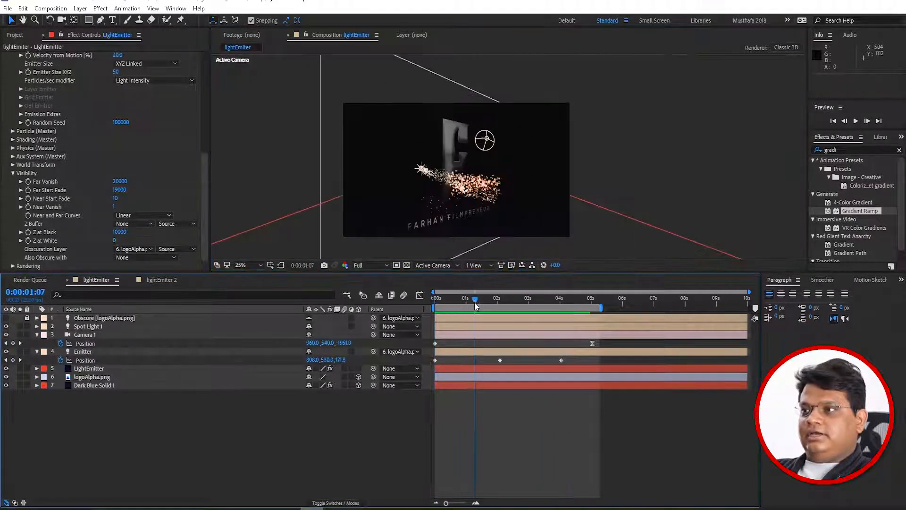
left_click(40, 353)
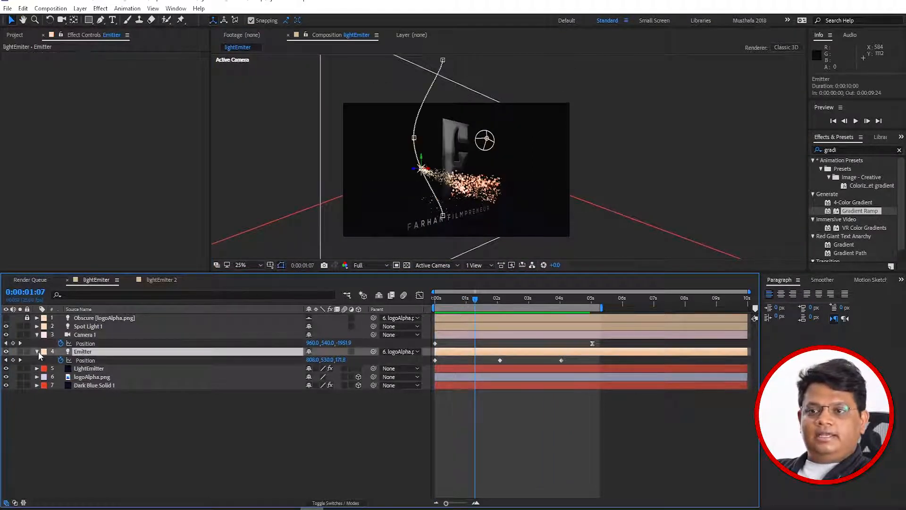
left_click(37, 352)
left_click(37, 352)
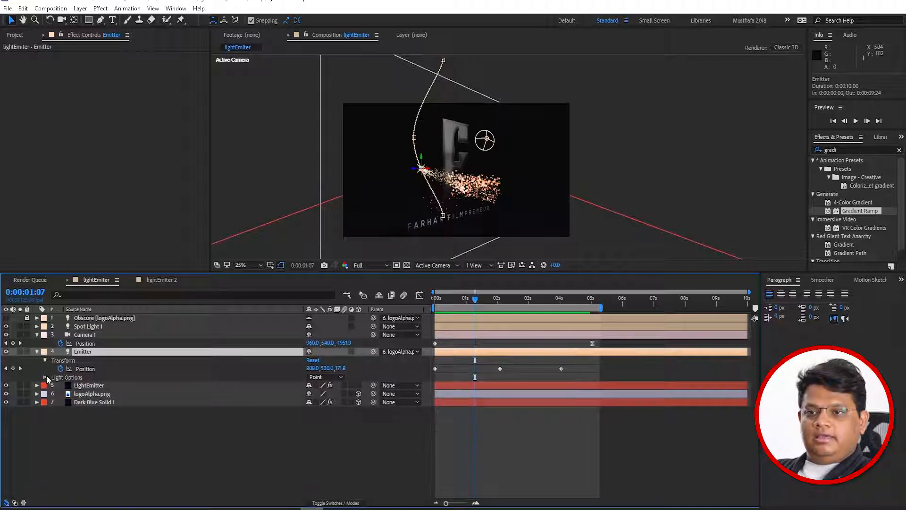
left_click(45, 377)
left_click(83, 388)
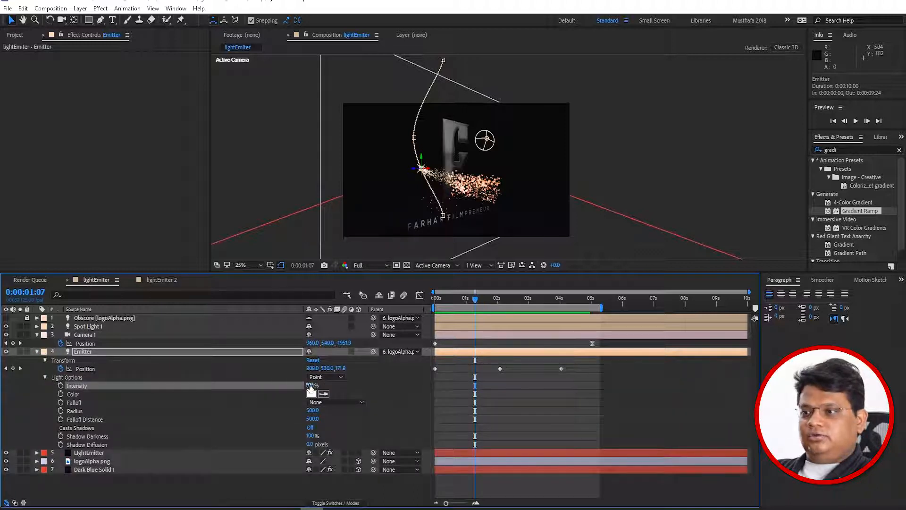
key("Return")
scroll(429, 208, "up", 2)
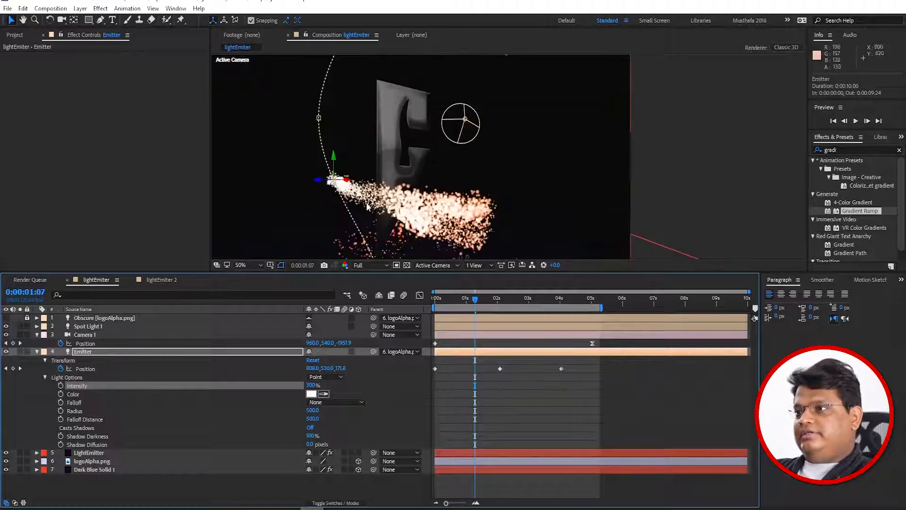
Keyframe the Emitter light's Intensity at 300% at 0:00:00:00 and 0% at 0:00:03:12
left_click_drag(438, 306, 428, 310)
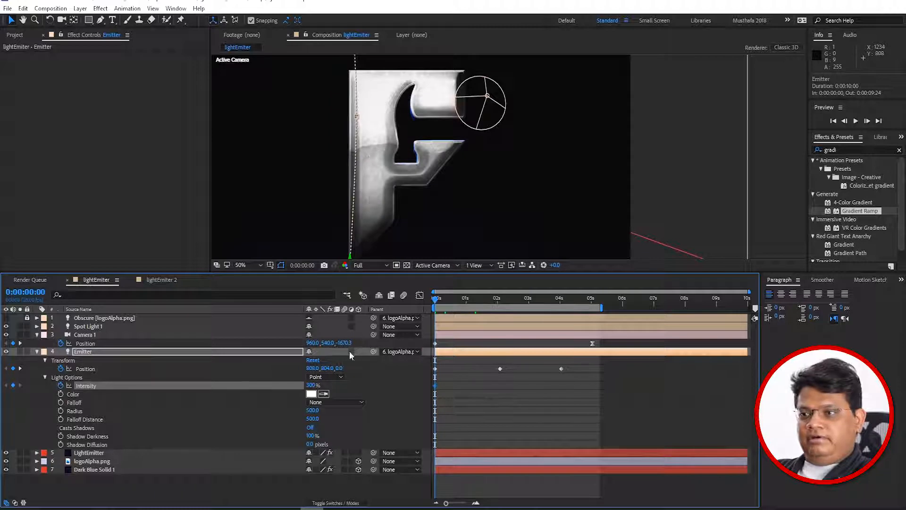
left_click(544, 302)
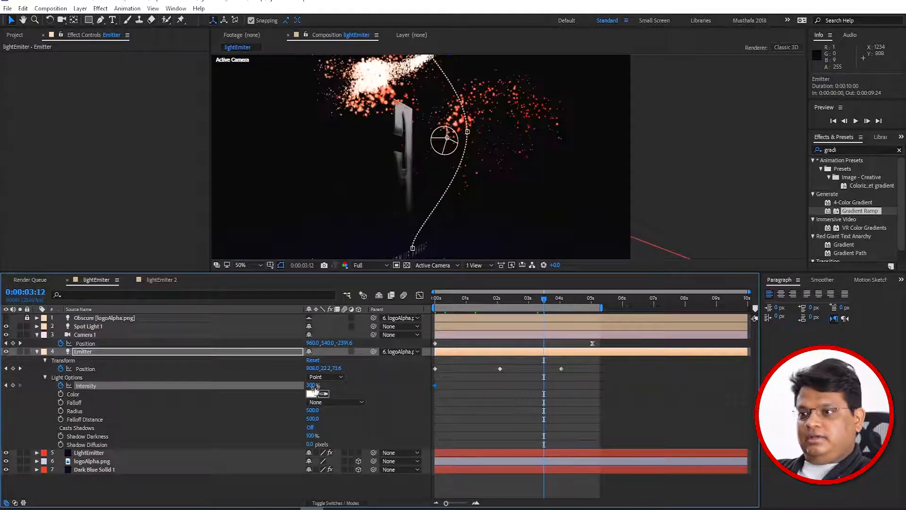
key("Return")
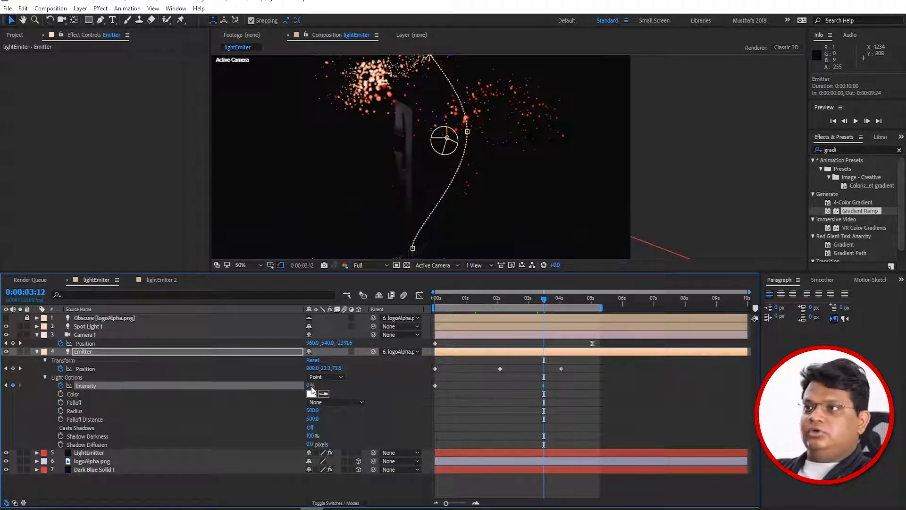
left_click(37, 352)
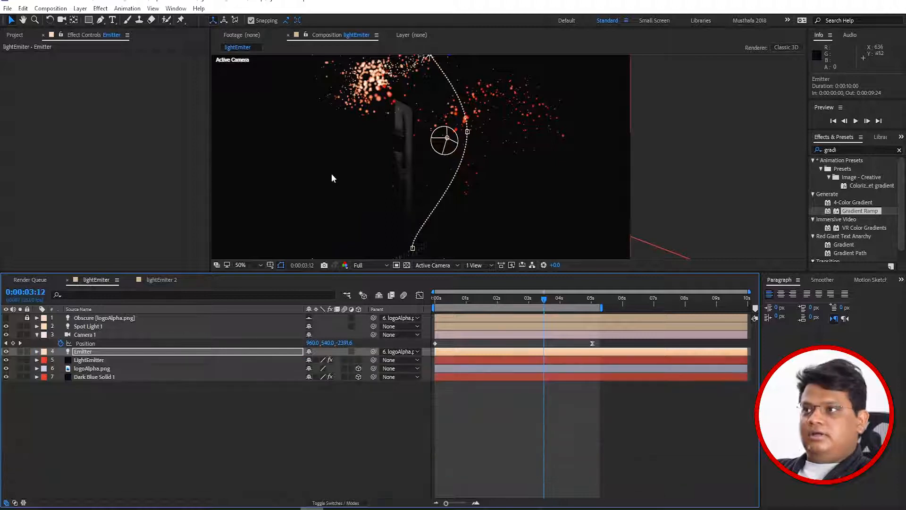
Preview the particle trail with the animated light intensity, and check the frame at 0:00:02:07
scroll(331, 174, "down", 2)
key("h")
left_click(480, 432)
key("space")
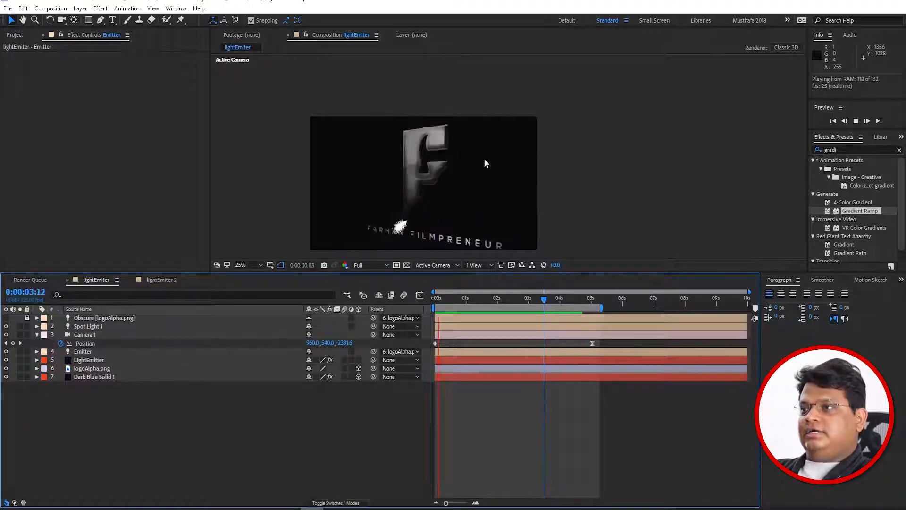
left_click_drag(466, 301, 506, 306)
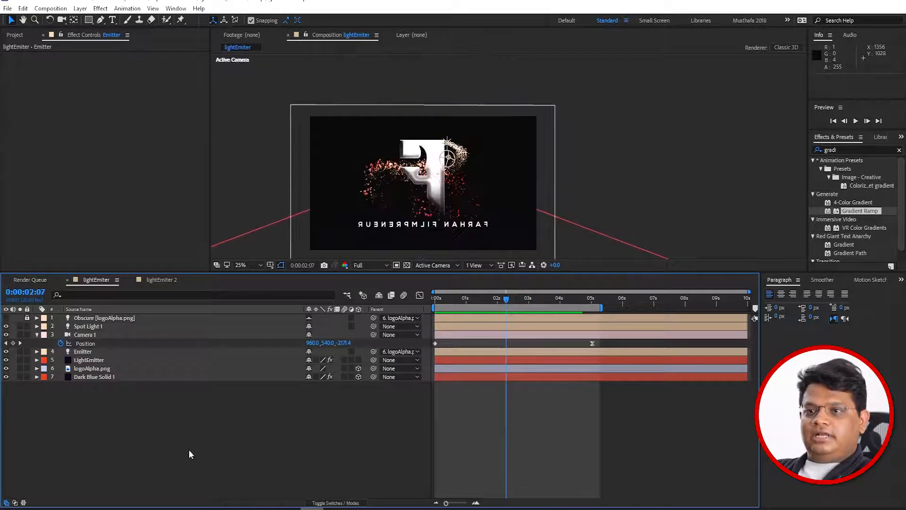
Switch to the lightEmiter 2 composition, show the whole logo and return to the first frame
left_click(133, 351)
left_click(148, 282)
left_click(129, 421)
left_click(96, 335)
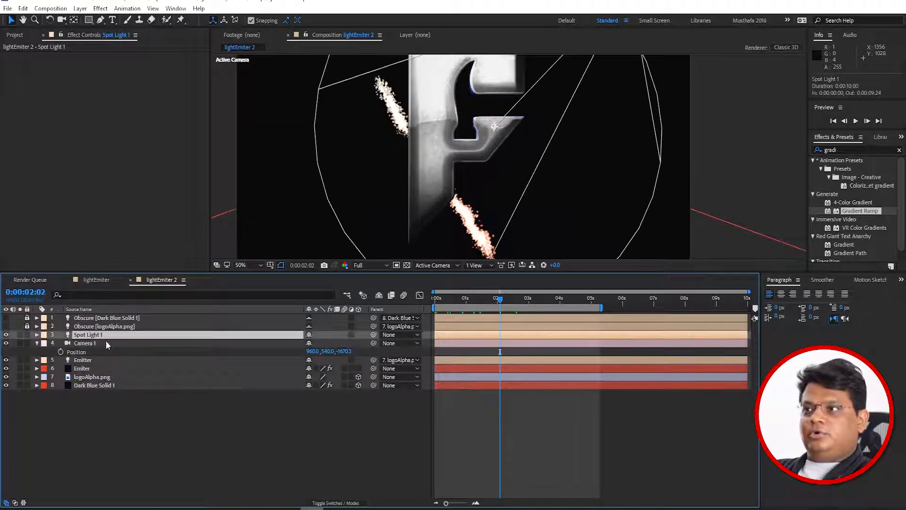
scroll(347, 163, "down", 2)
key("Home")
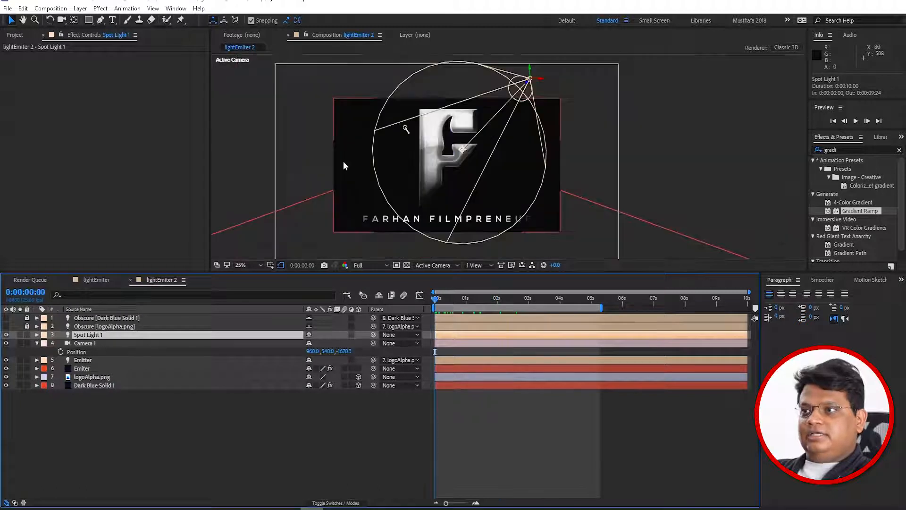
Examine the Emiter layer's Particular settings and its available Emitter Type options
left_click(87, 368)
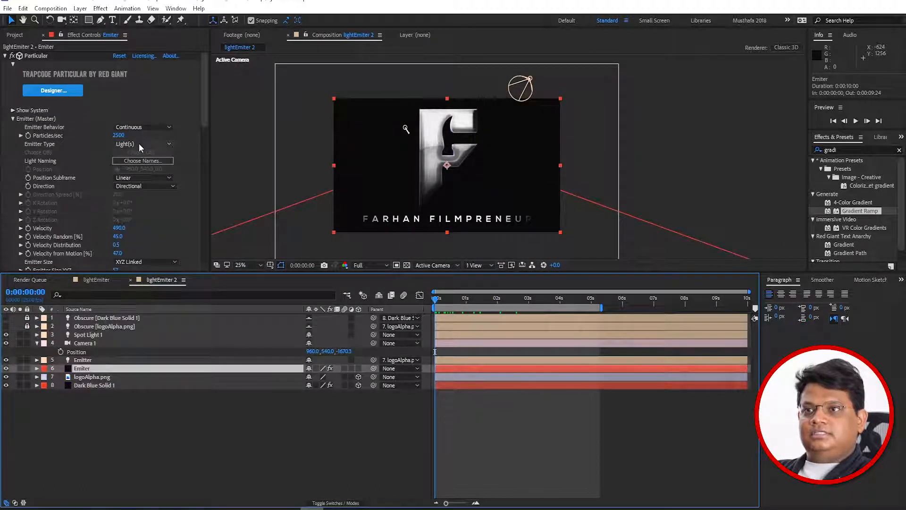
scroll(361, 192, "up", 2)
left_click_drag(361, 192, 376, 139)
key("v")
left_click(160, 143)
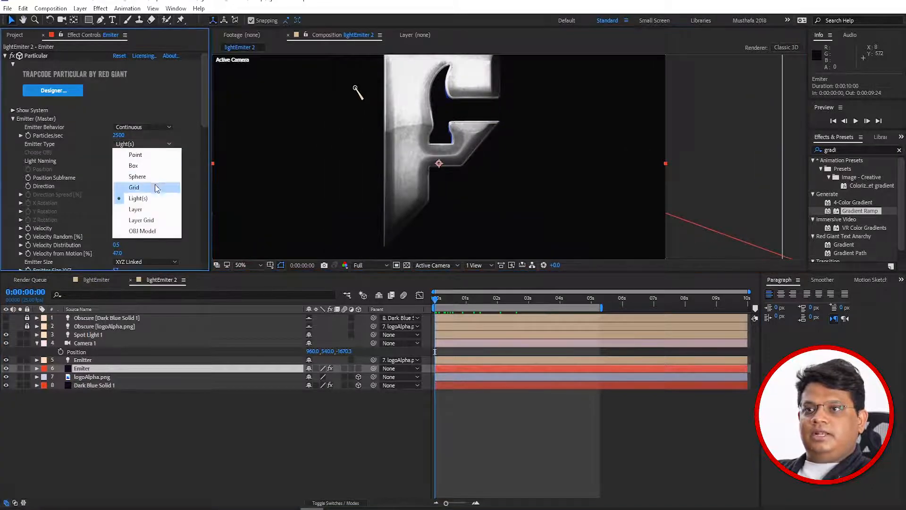
left_click(82, 147)
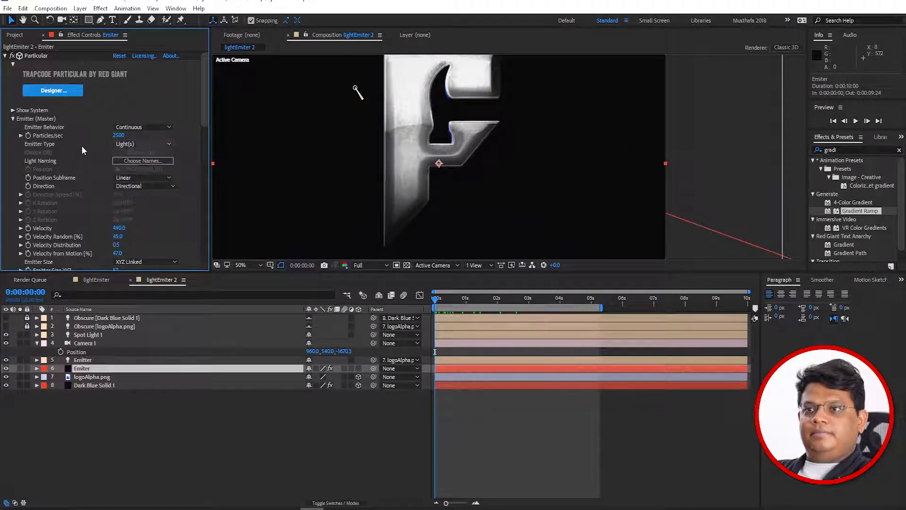
Try the Uniform emission Direction on the Emiter layer and inspect the particles at 0:00:01:16
left_click(125, 188)
left_click(134, 195)
left_click_drag(433, 306, 485, 303)
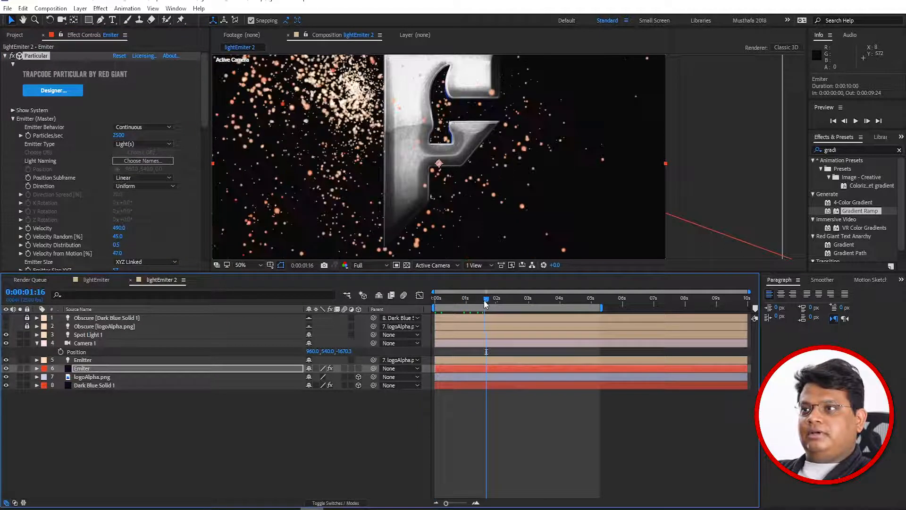
scroll(344, 118, "up", 2)
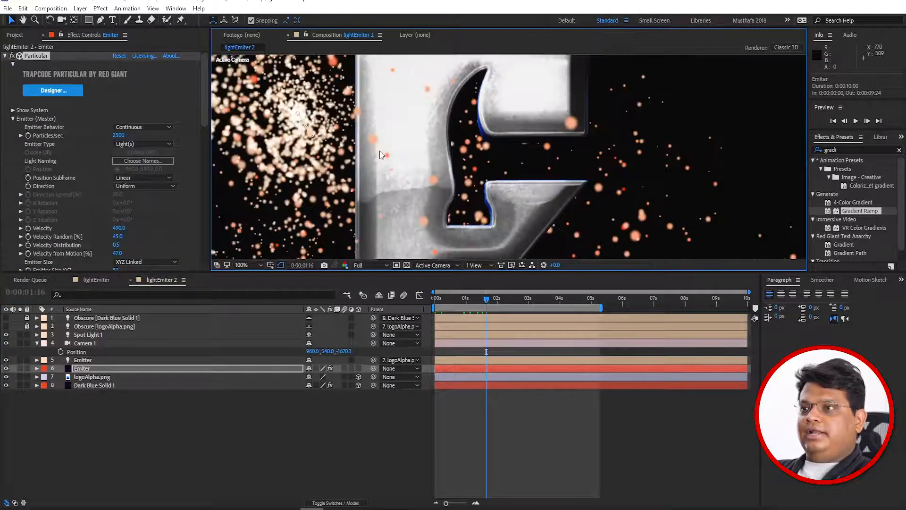
Restore the Emiter layer's Particular Direction to Directional and inspect the focused particle streams around the logo
left_click(159, 187)
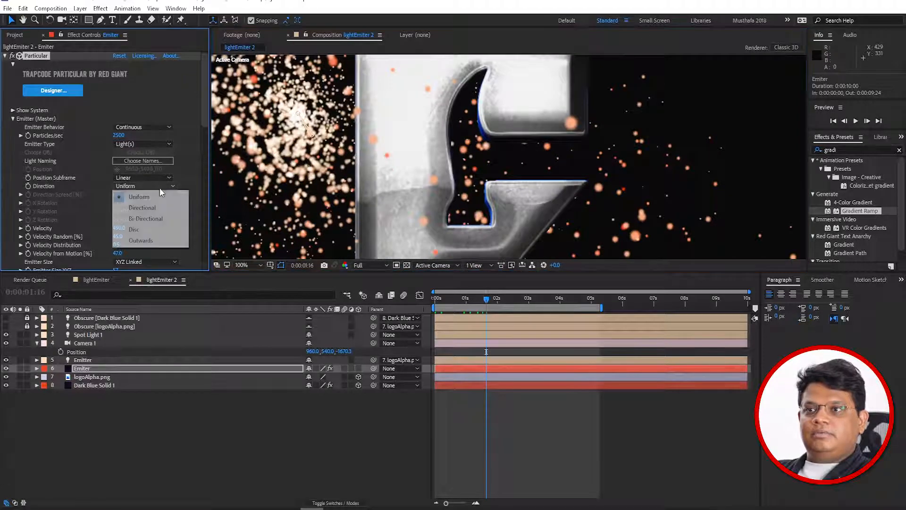
left_click(134, 204)
scroll(377, 177, "down", 2)
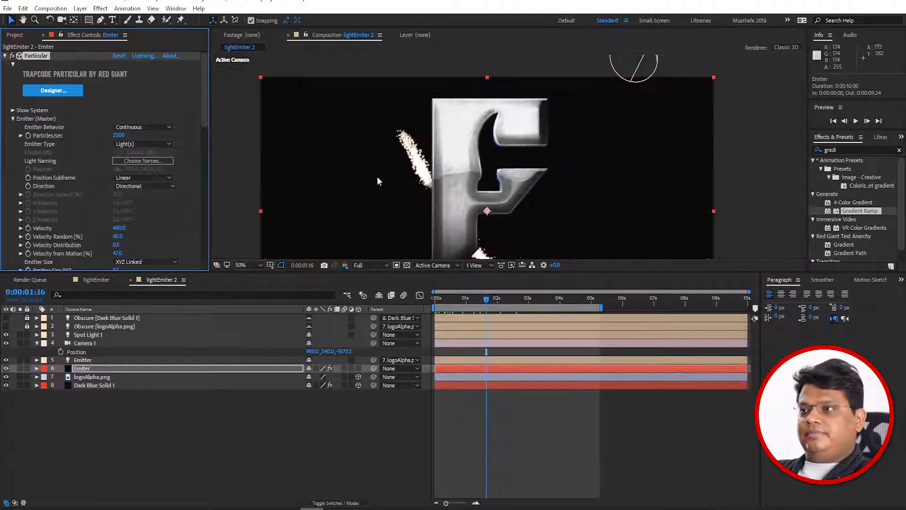
key("h")
left_click_drag(424, 185, 413, 151)
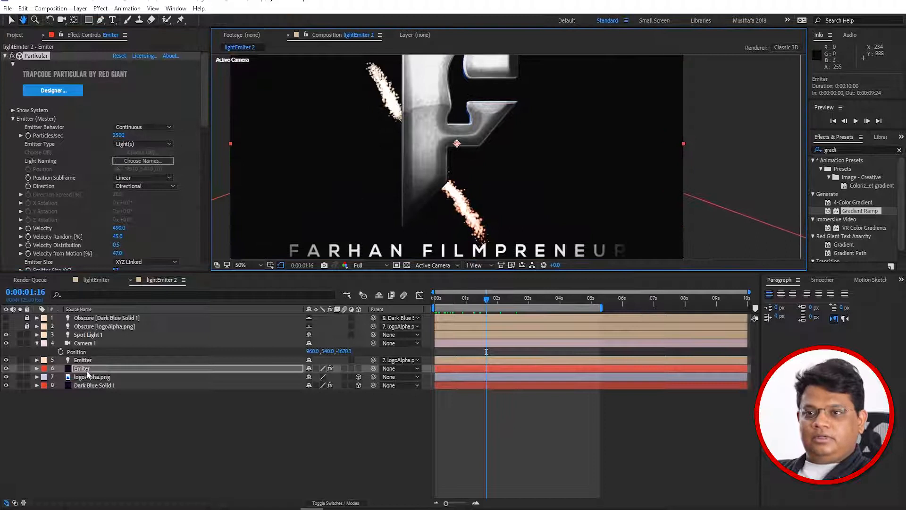
key("v")
Widen the Emitter spot light's Cone Angle so the directional particles spread out
left_click(58, 361)
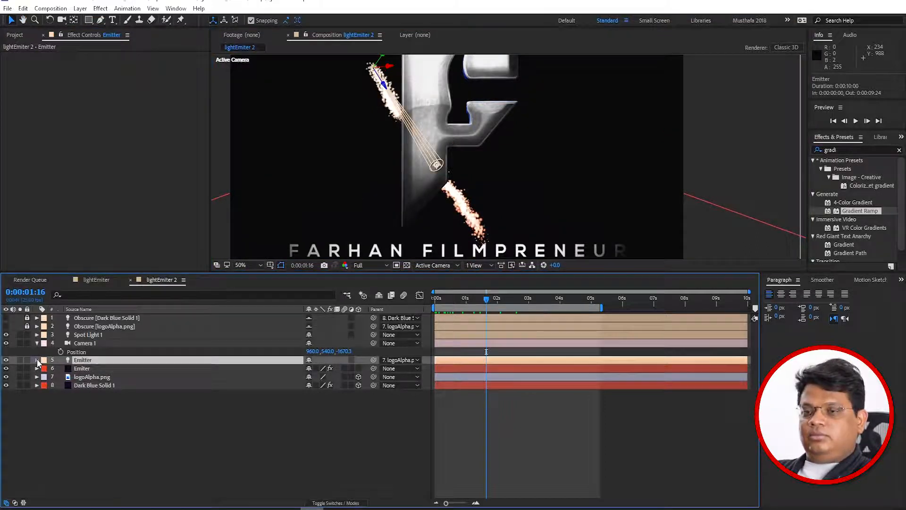
left_click(36, 360)
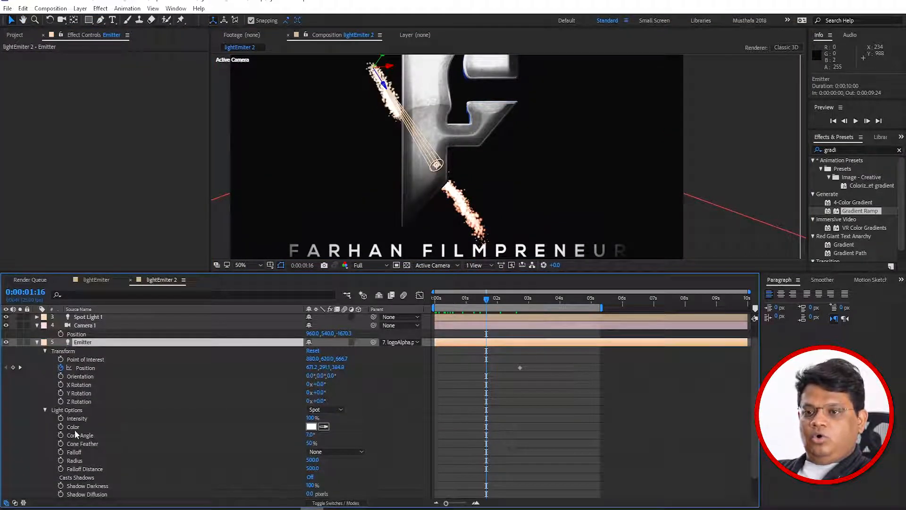
left_click(76, 435)
left_click_drag(312, 434, 351, 444)
left_click(37, 342)
left_click(215, 394)
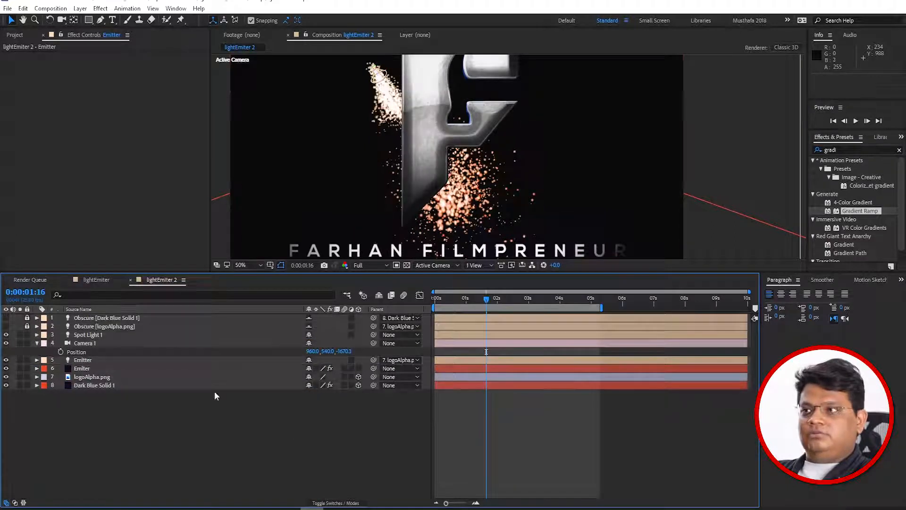
Try a Particular Velocity of 20 on the Emiter layer and scrub the composition to 0:00:02:21
scroll(311, 176, "down", 2)
left_click_drag(359, 176, 302, 188)
key("v")
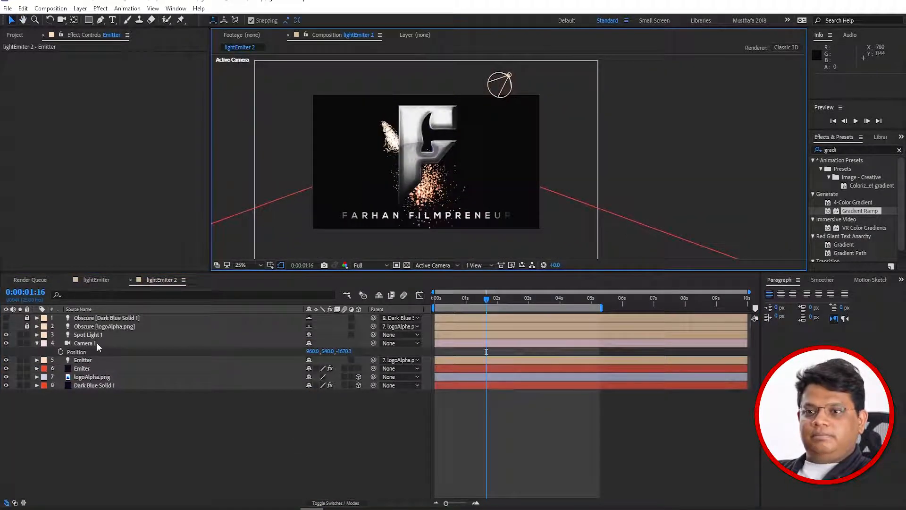
left_click(81, 369)
scroll(109, 155, "down", 4)
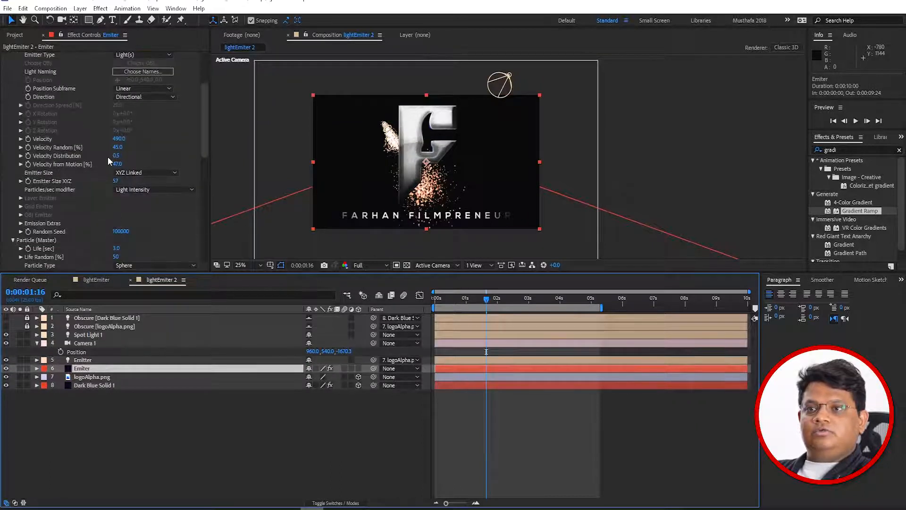
left_click(119, 139)
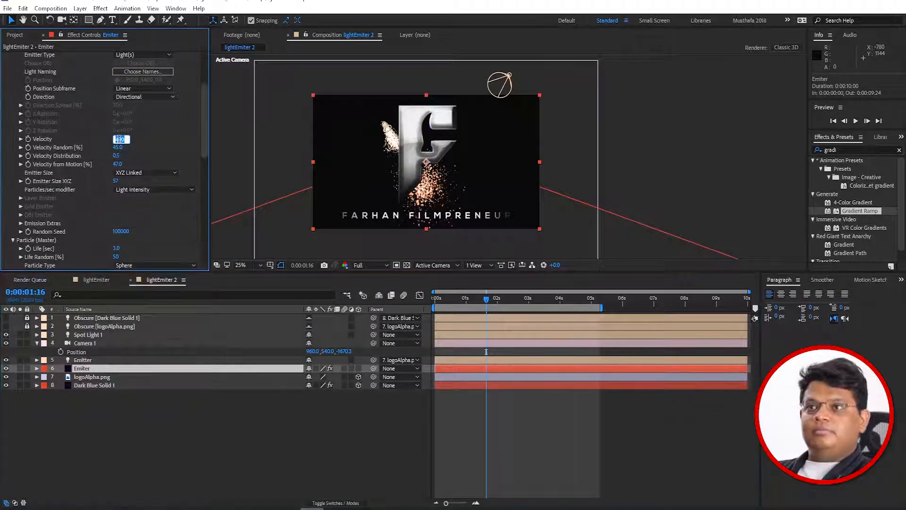
type("20")
key("Return")
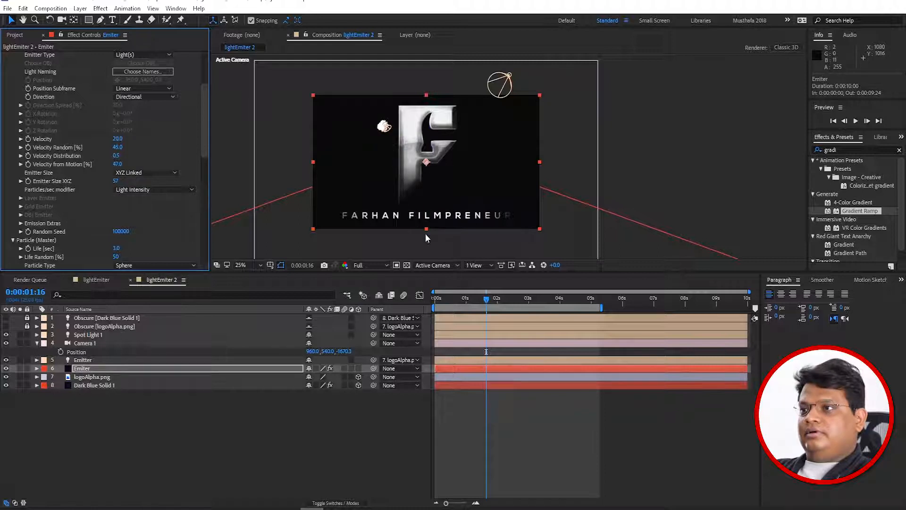
left_click_drag(438, 300, 523, 310)
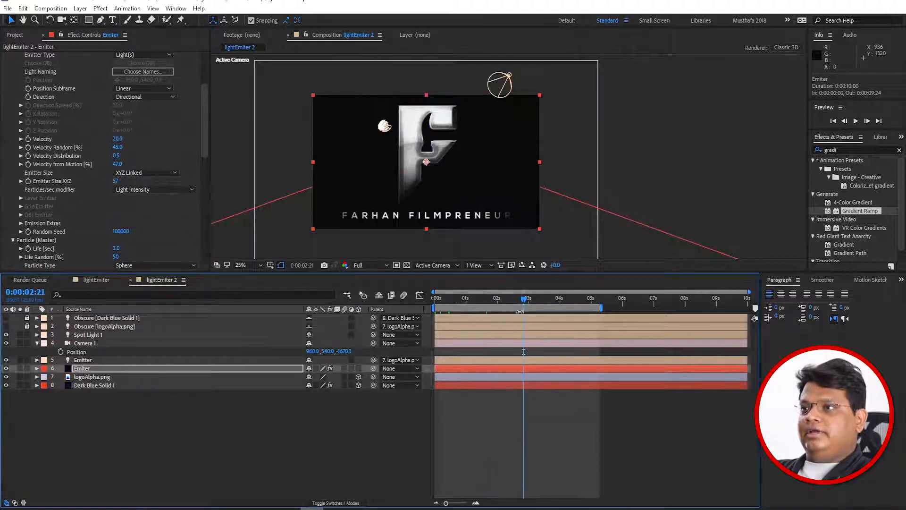
Try a Particular Velocity of 150 on the Emiter layer and preview the particles up to 0:00:04:01
left_click(117, 140)
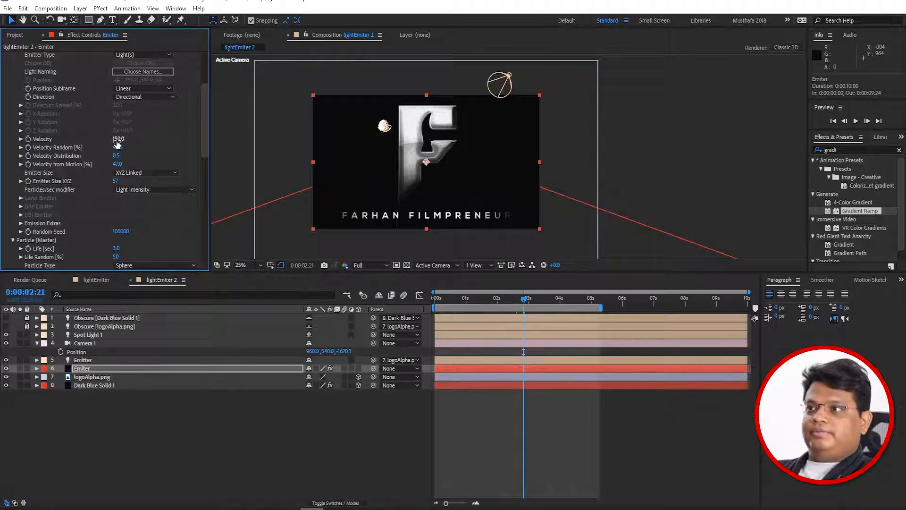
key("period")
left_click(420, 305)
key("space")
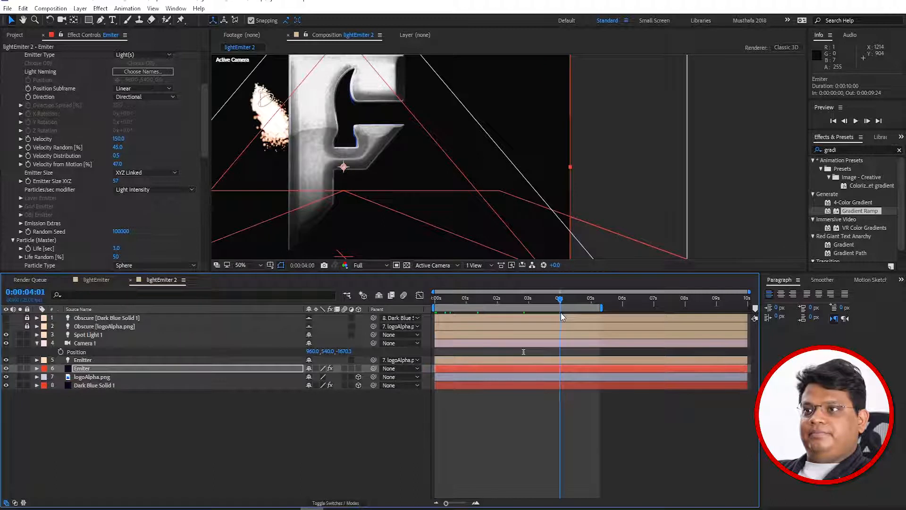
Set the Emiter layer's Particular Velocity to 250 and scrub through the particle motion to 0:00:03:16
left_click(119, 138)
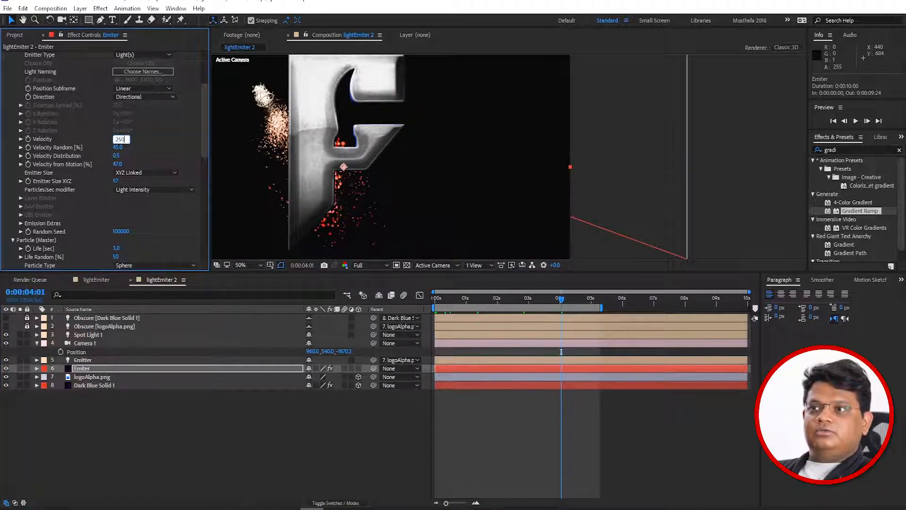
key("Return")
key("comma")
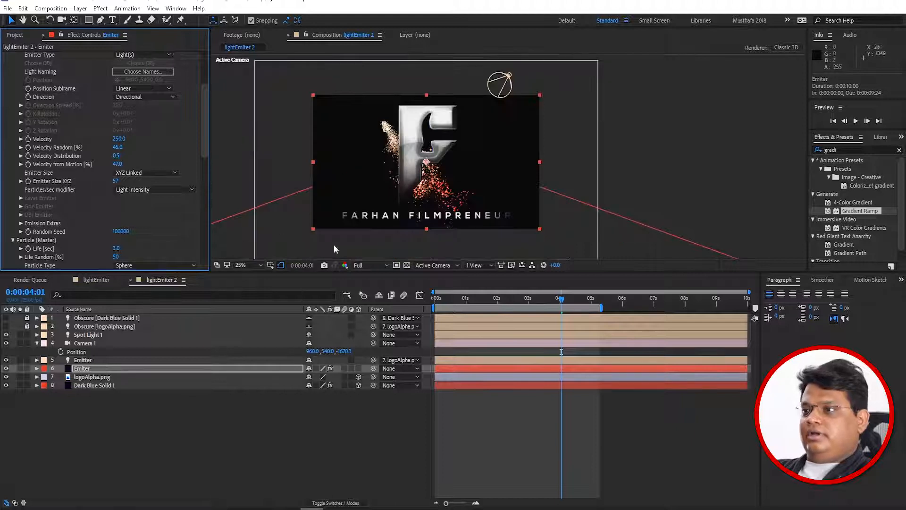
left_click_drag(438, 300, 548, 305)
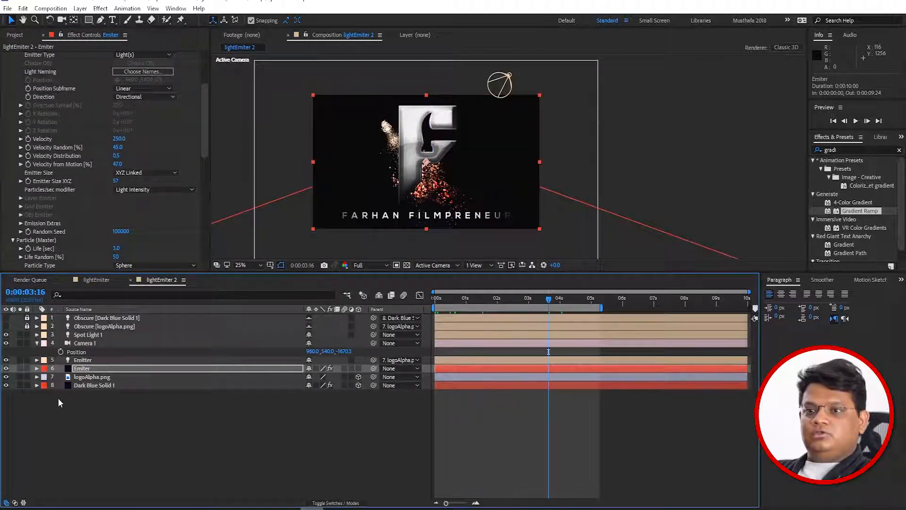
Set the Intensity of the Emitter spot light to 200% in its Light Options
left_click(29, 361)
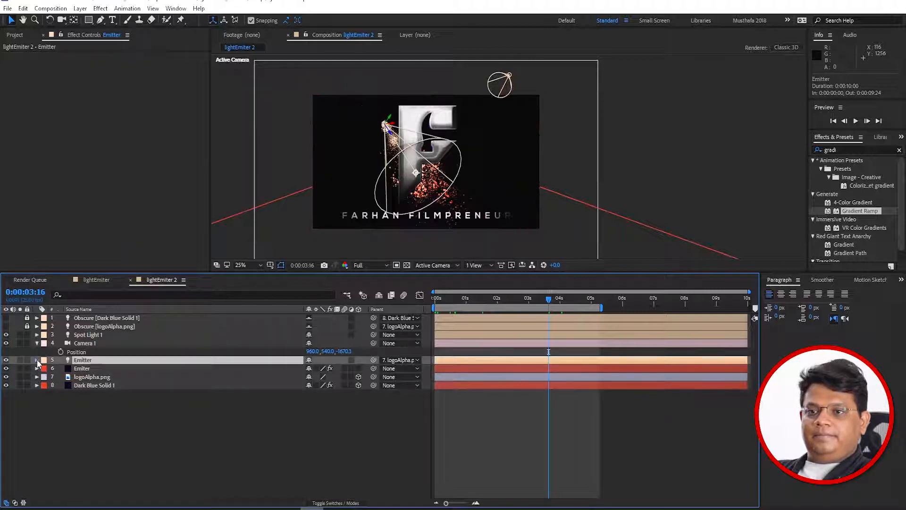
left_click(37, 360)
scroll(38, 380, "down", 1)
left_click(163, 419)
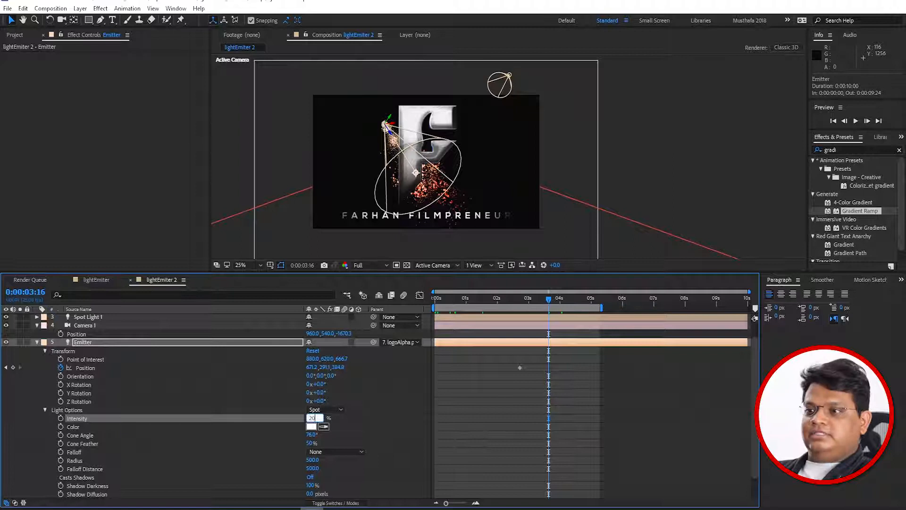
key("Return")
Examine the density and direction of the particles around the logo up close at 0:00:03:16
key("period")
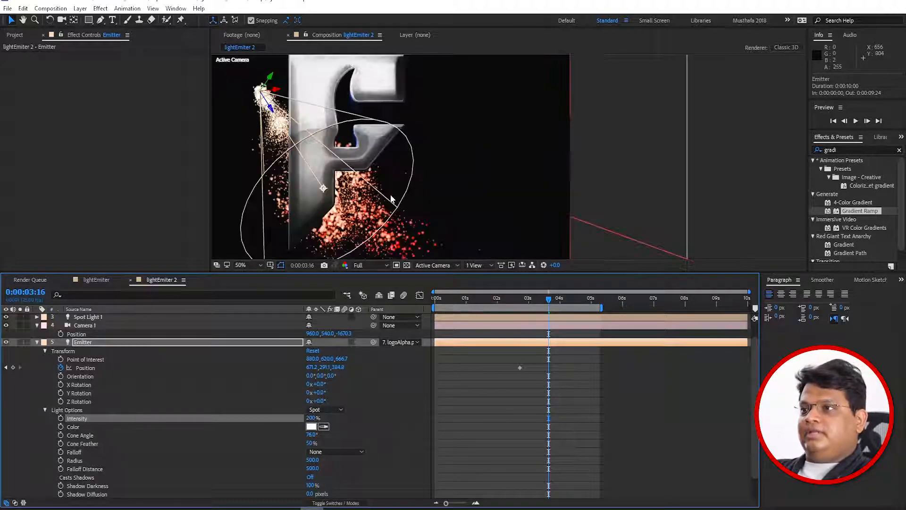
left_click_drag(336, 209, 375, 73)
key("period")
key("period")
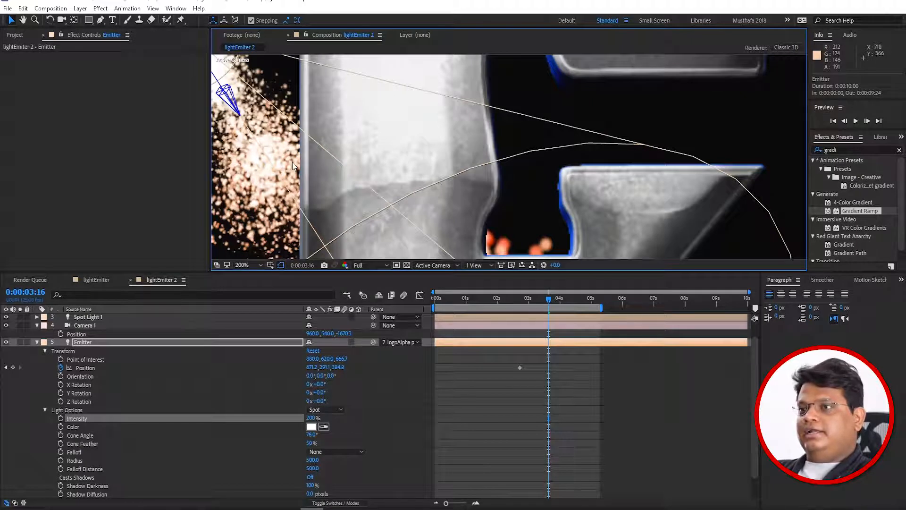
key("comma")
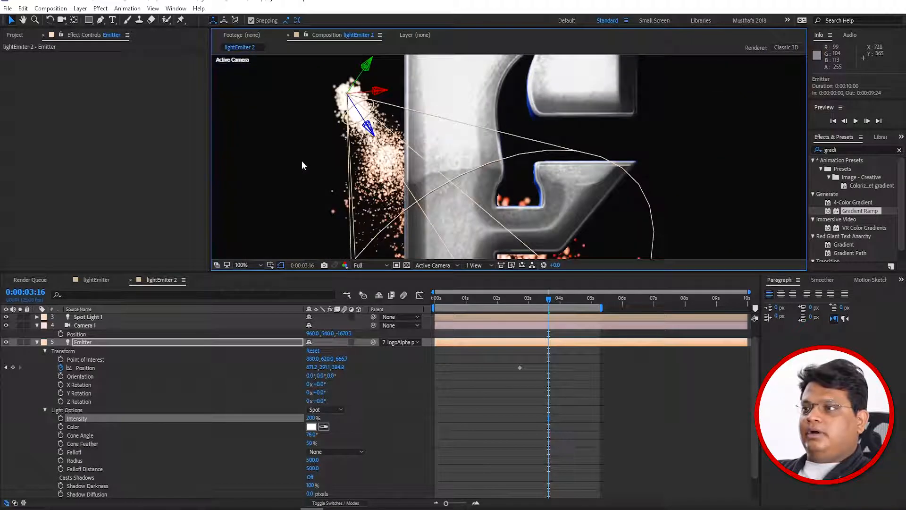
key("h")
left_click_drag(301, 161, 393, 159)
scroll(392, 165, "down", 4)
scroll(392, 175, "up", 2)
left_click_drag(396, 178, 396, 189)
key("v")
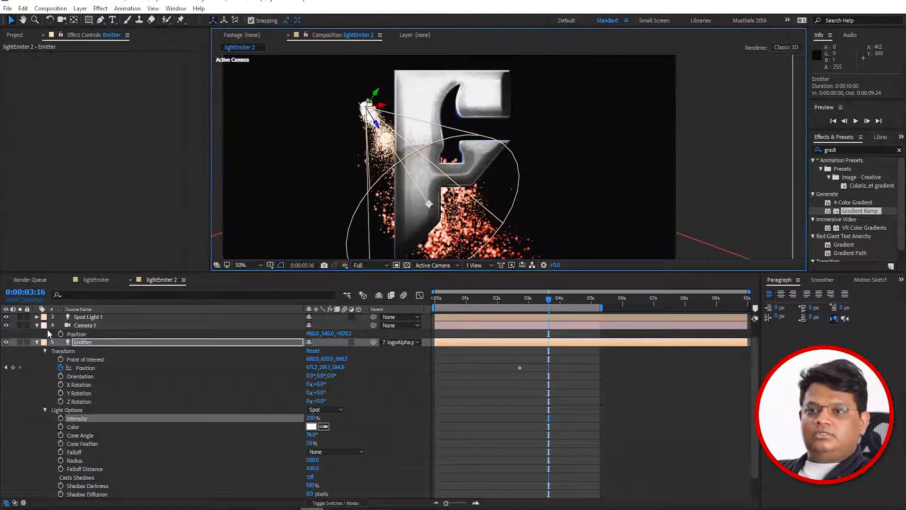
Animate the Emitter light's X Rotation with keyframes from -106° at 0:00:00:00, then at 0:00:00:24 and about 2.4 seconds
left_click(37, 343)
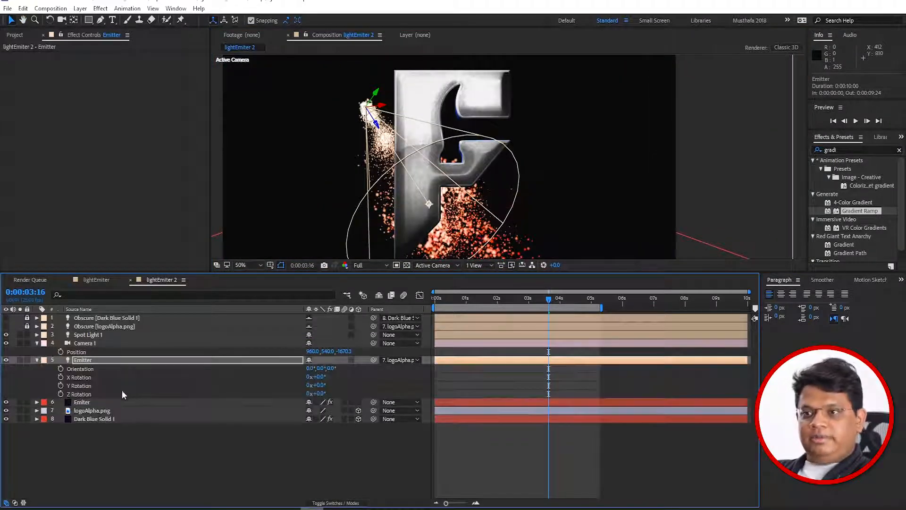
left_click_drag(320, 376, 266, 377)
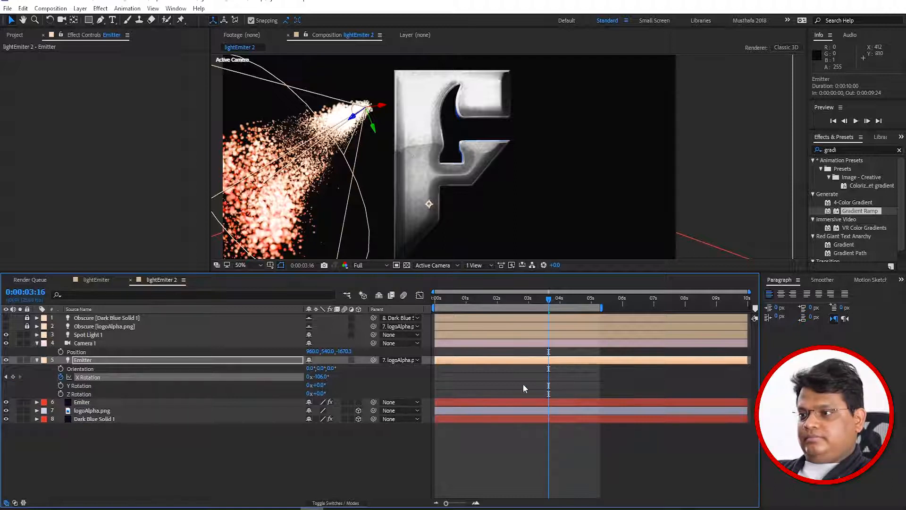
left_click(465, 302)
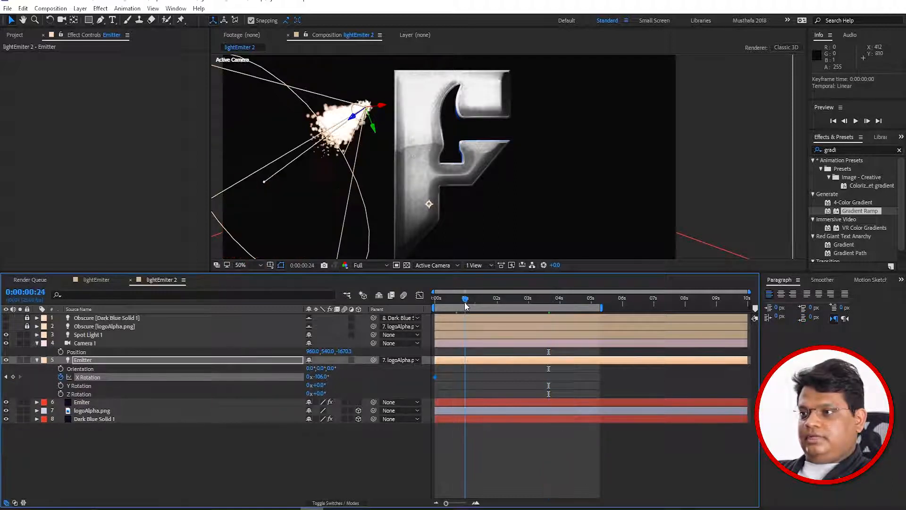
left_click_drag(337, 378, 326, 378)
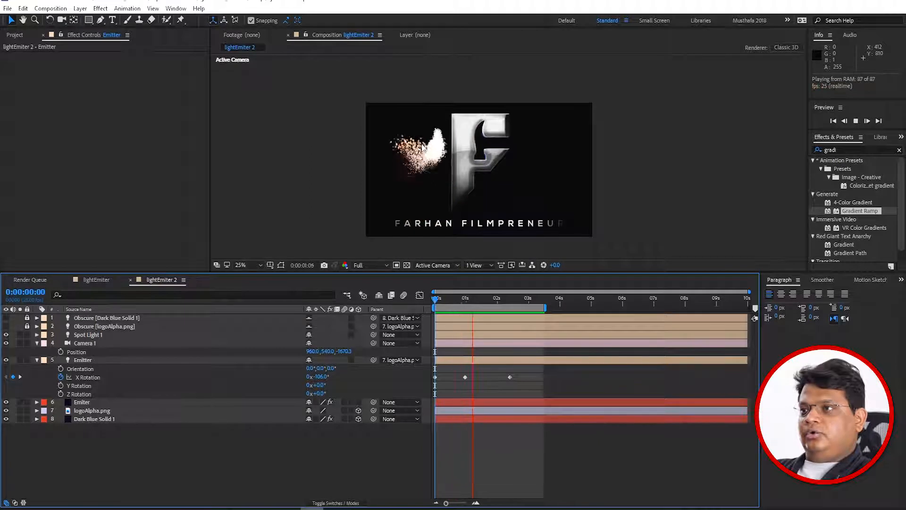
Review the looping preview of the rotating particle stream around the logo and enlarge the composition viewer area
key("slash")
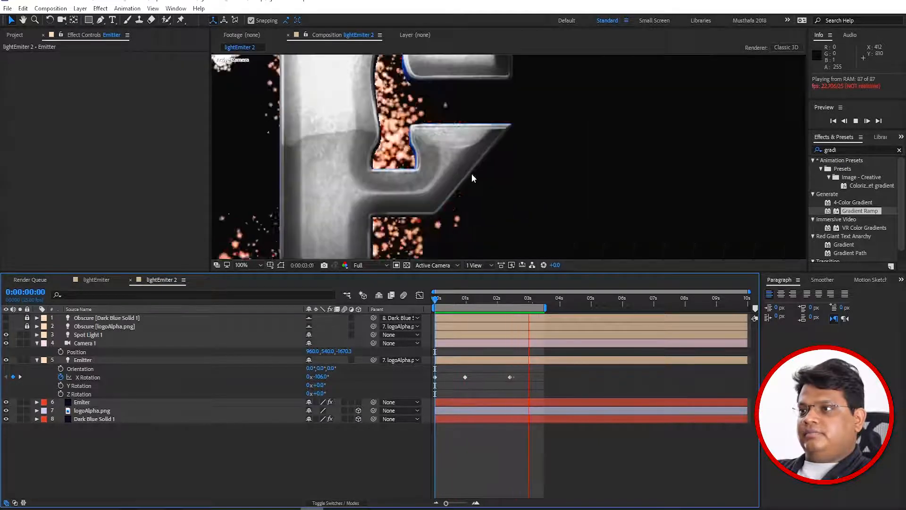
scroll(402, 148, "down", 2)
scroll(375, 169, "down", 2)
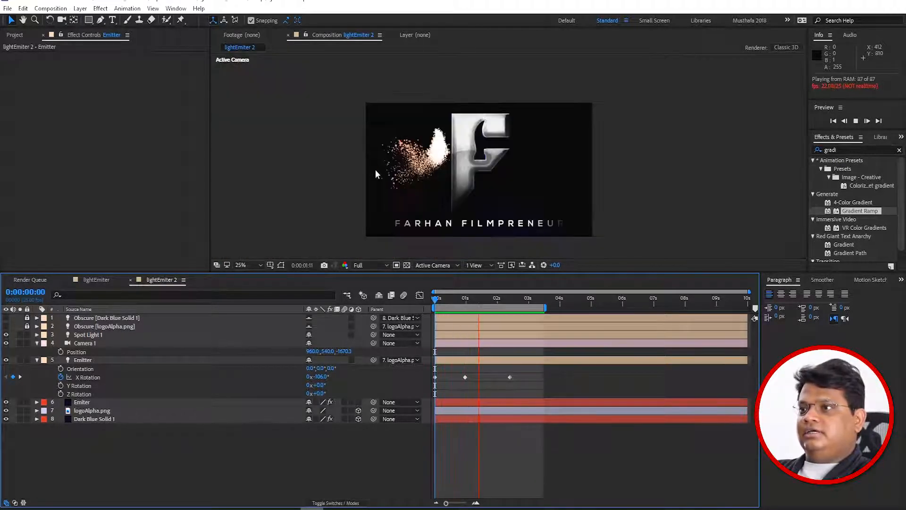
left_click_drag(301, 273, 365, 298)
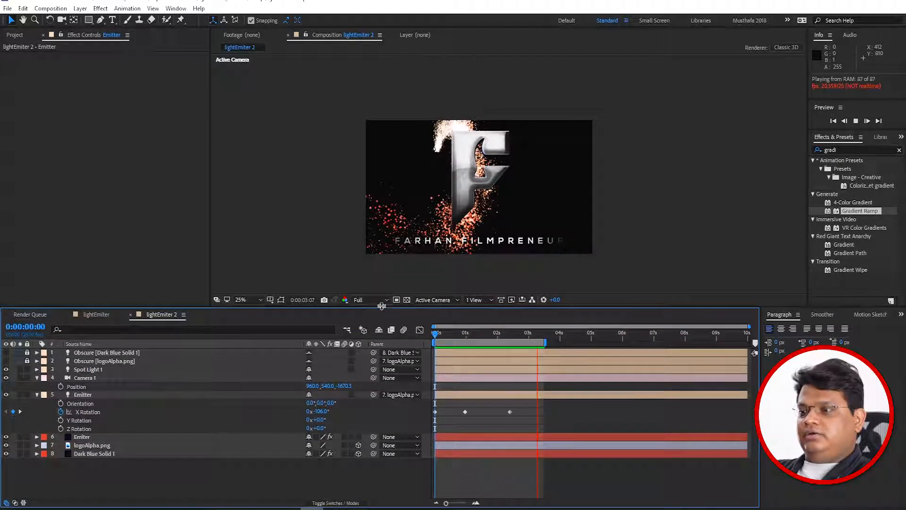